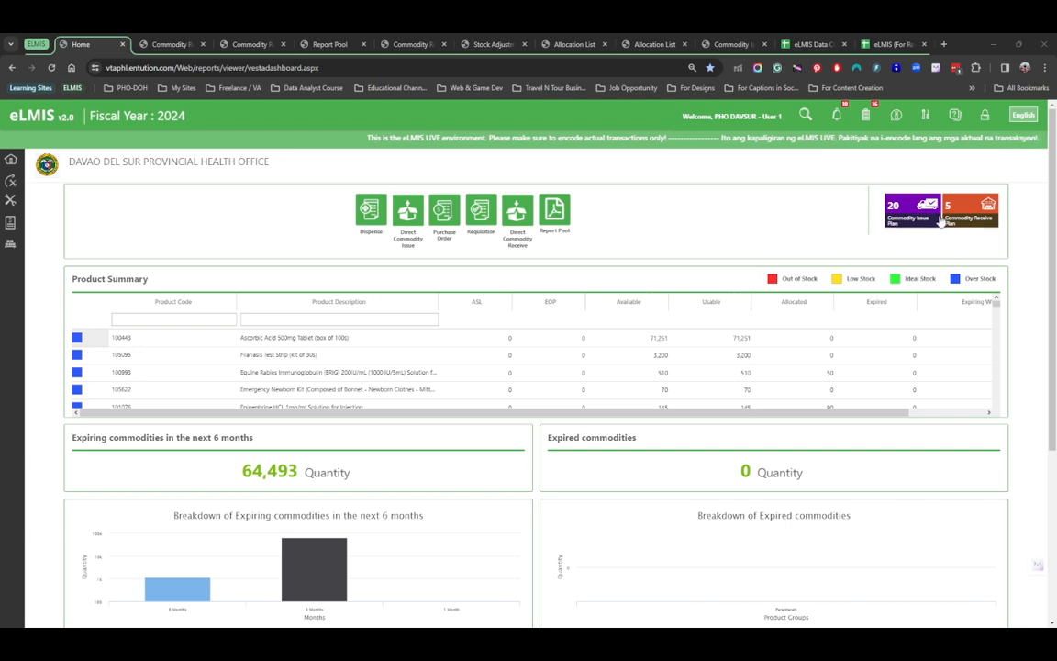
Examine the Commodity Issue Plan and Commodity Receive Plan tiles on the home dashboard.
scroll(989, 226, "up", 5)
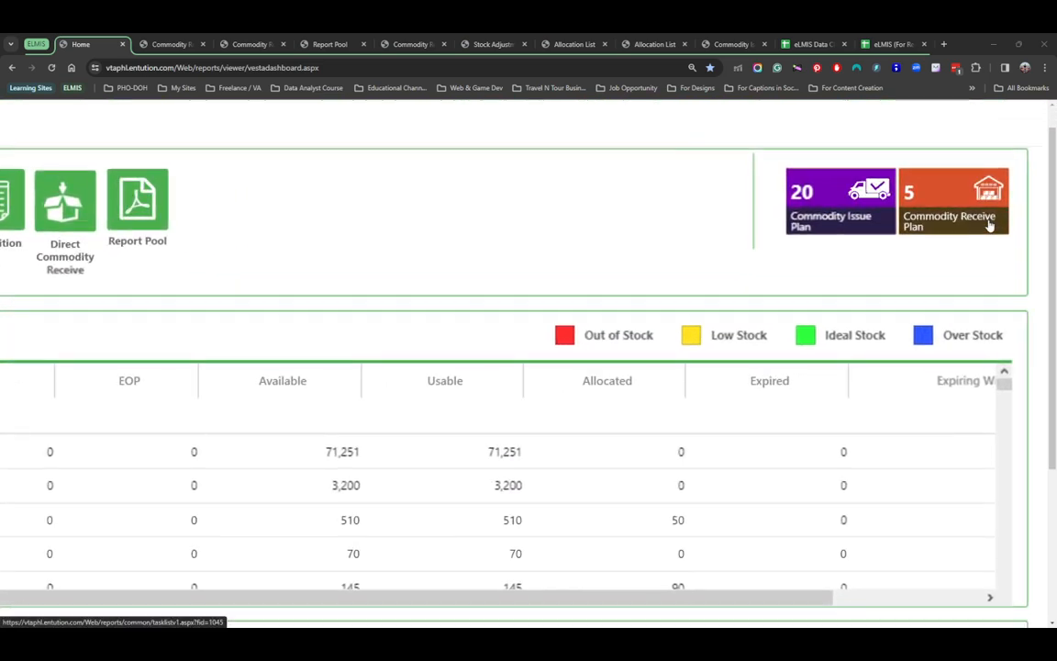
scroll(990, 226, "down", 3)
scroll(989, 226, "down", 3)
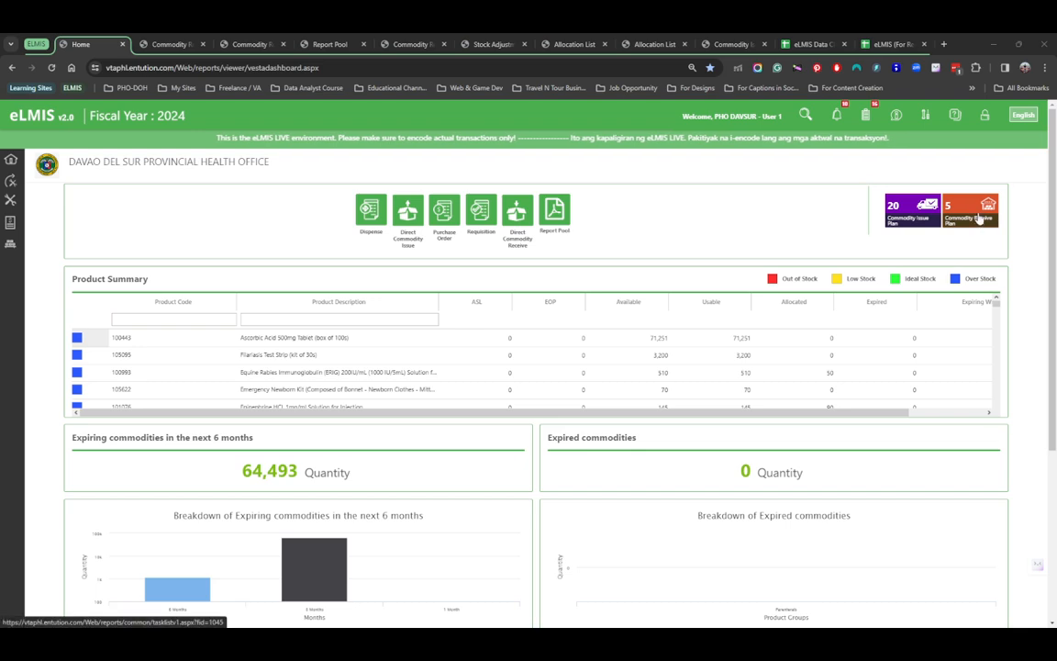
scroll(985, 202, "up", 5)
scroll(987, 206, "up", 2)
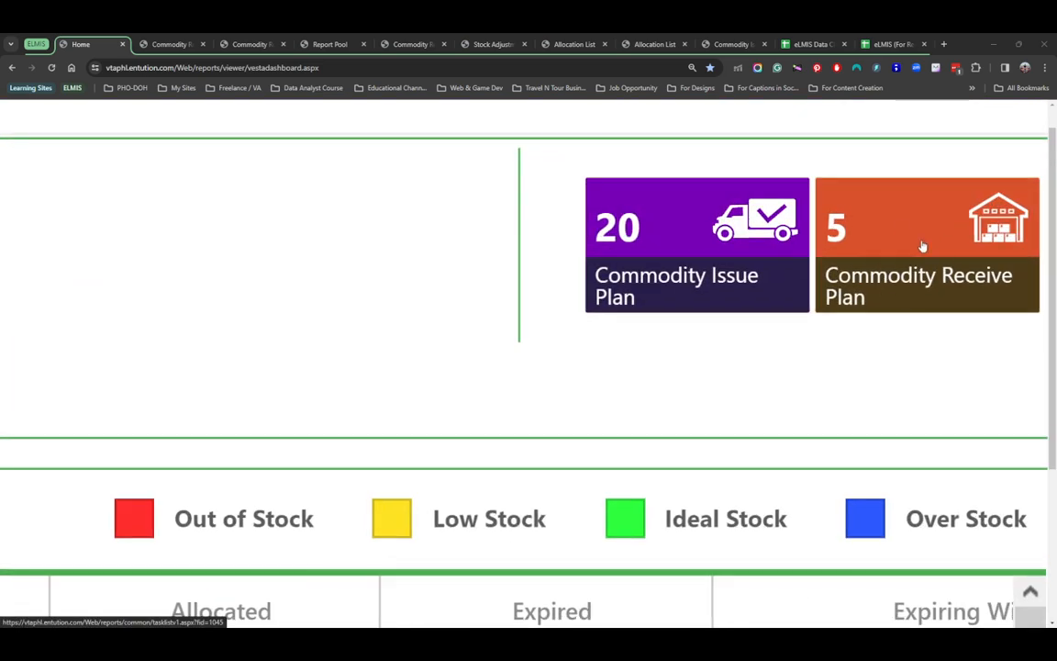
scroll(957, 249, "down", 5)
scroll(957, 250, "down", 3)
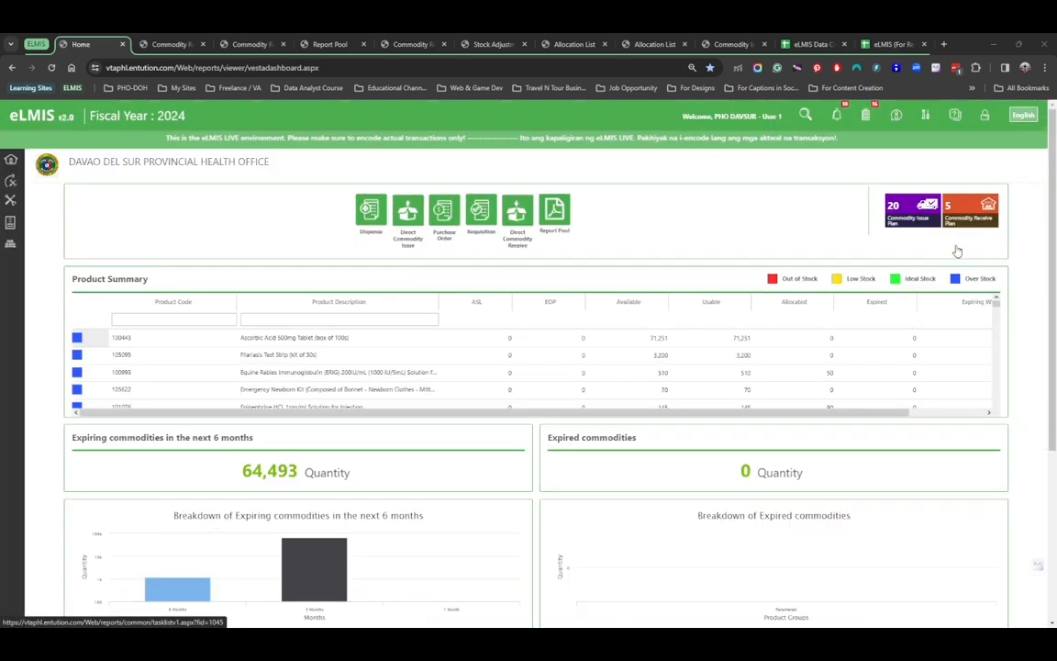
Open the inventory's Commodity Received list in a new browser tab and look through its first two result pages.
left_click(8, 248)
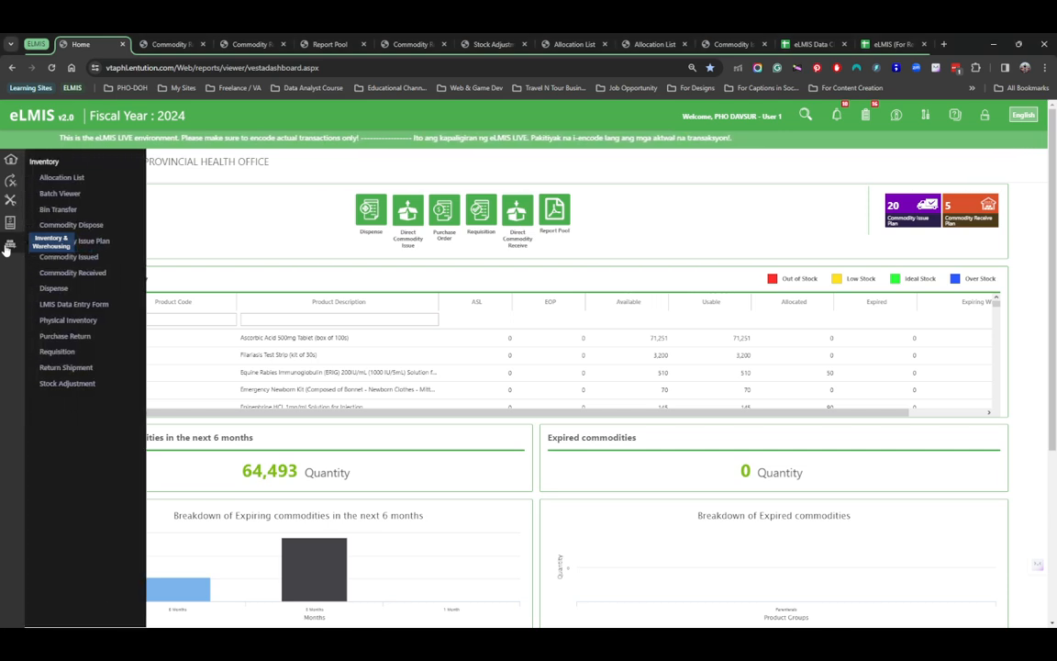
right_click(93, 278)
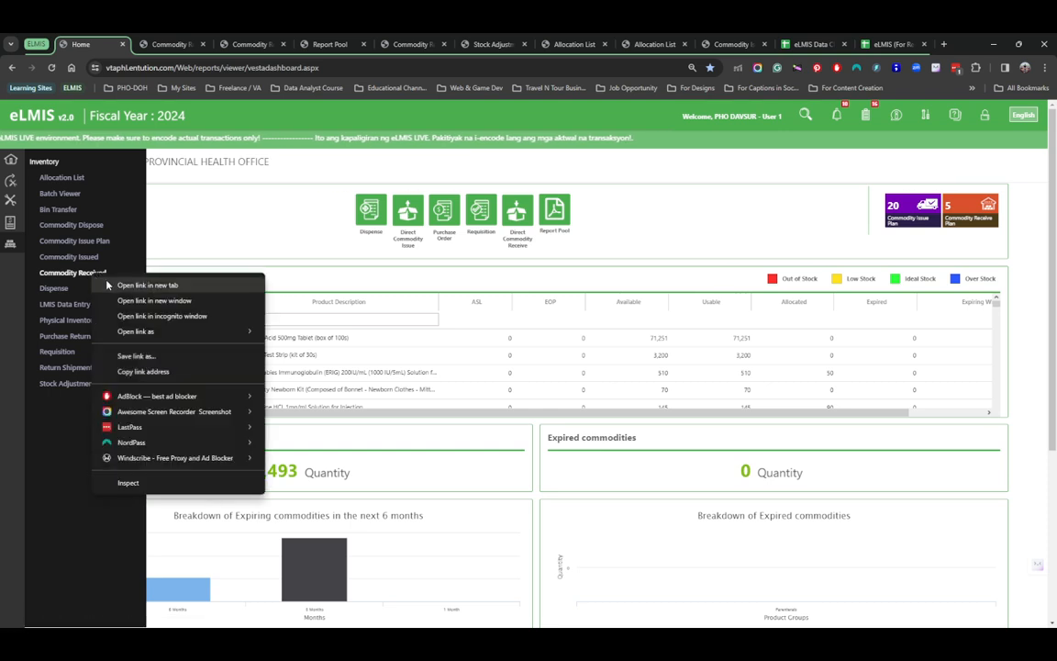
left_click(106, 285)
left_click(156, 44)
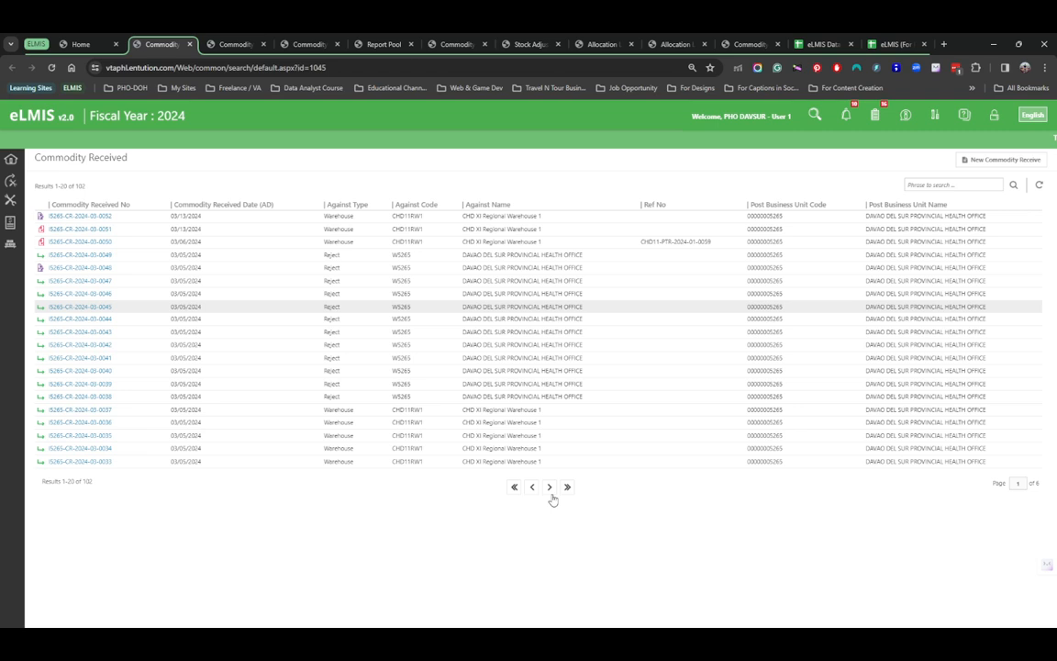
left_click(517, 484)
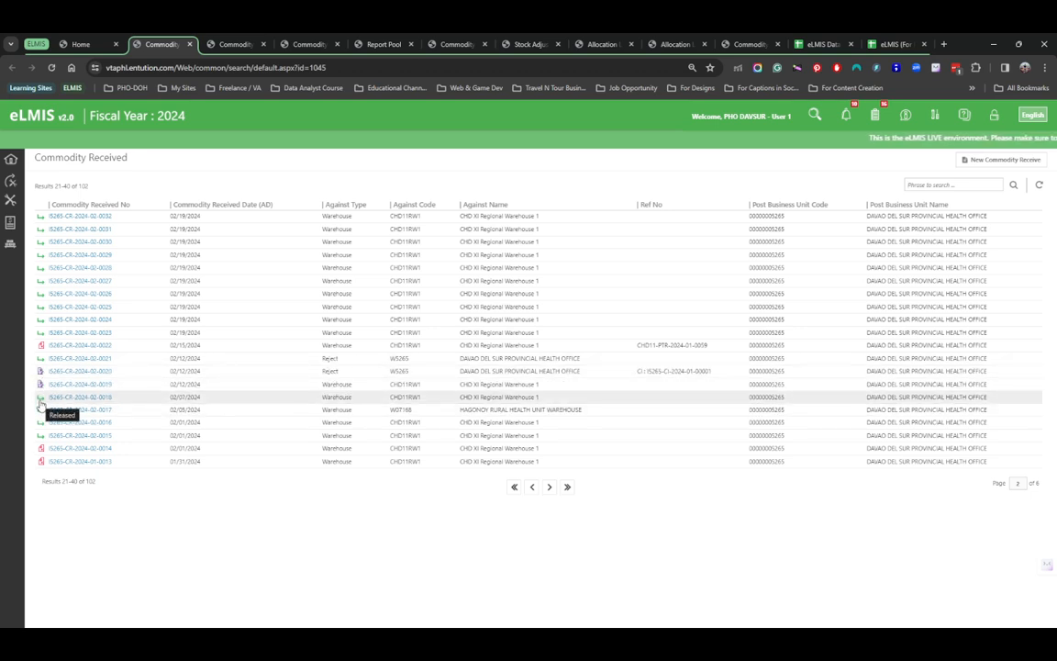
left_click(531, 491)
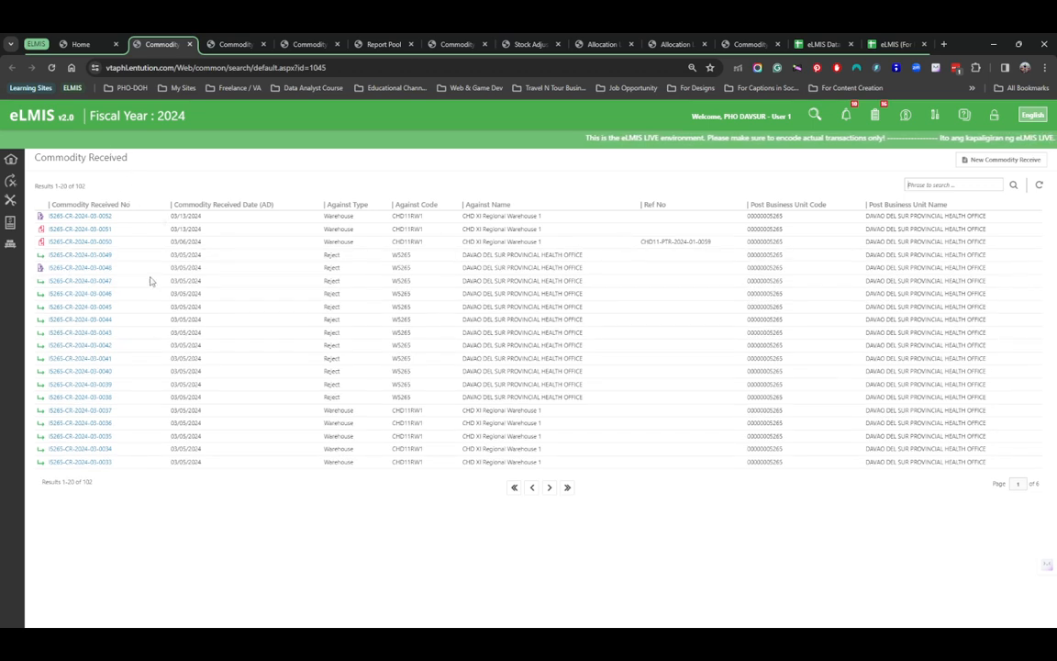
Return to the home dashboard and open the Commodity Receive Plan in a new browser tab.
left_click(91, 43)
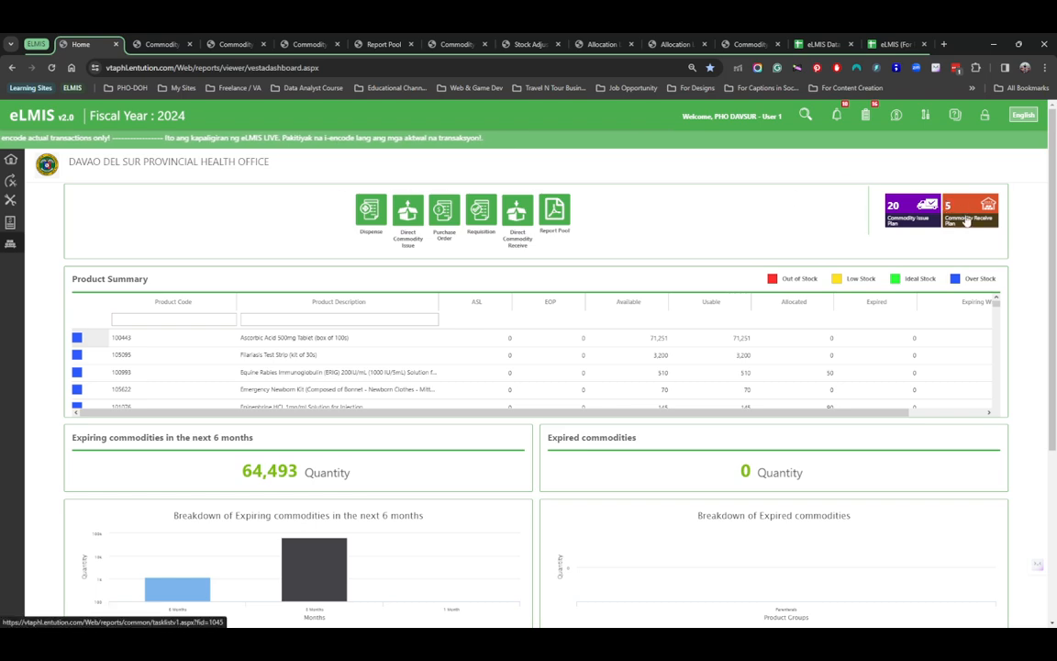
scroll(950, 208, "up", 4)
scroll(952, 209, "right", 2)
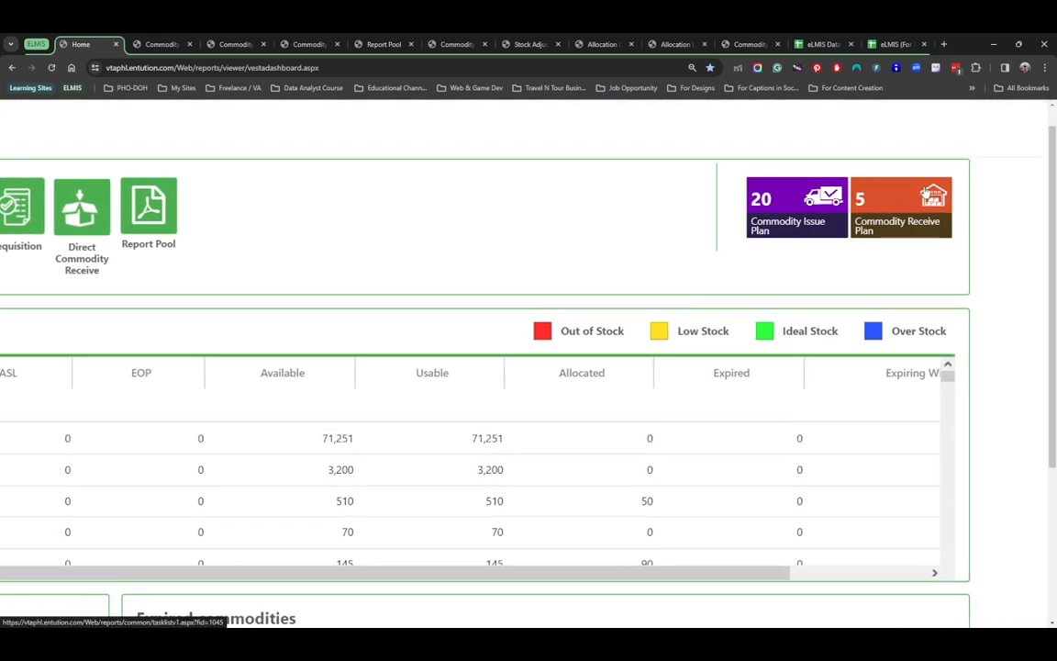
right_click(911, 198)
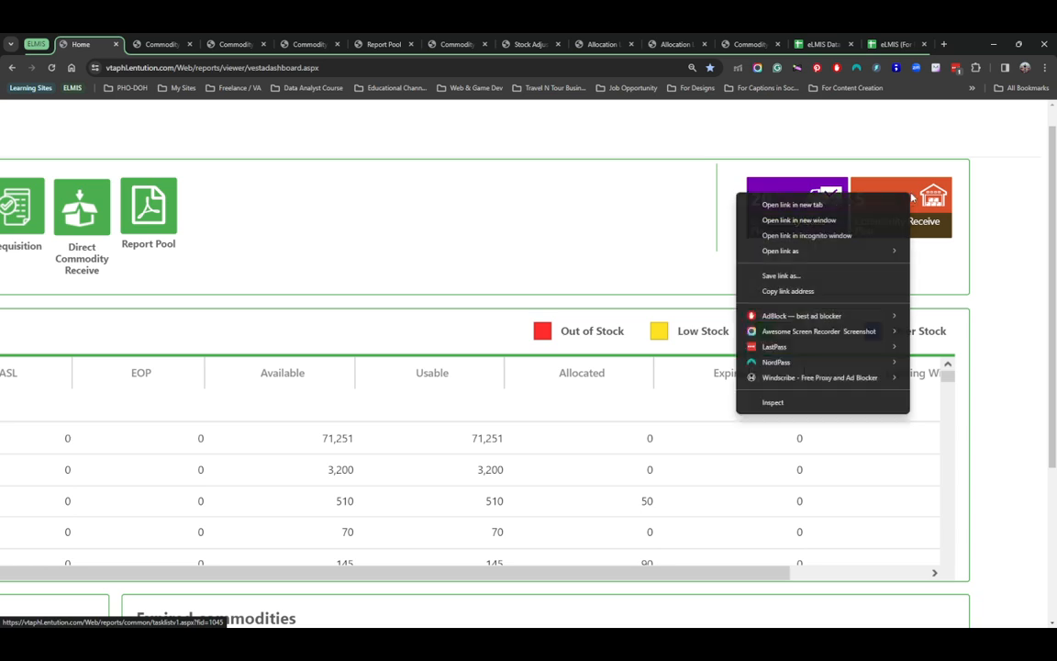
left_click(866, 206)
left_click(241, 40)
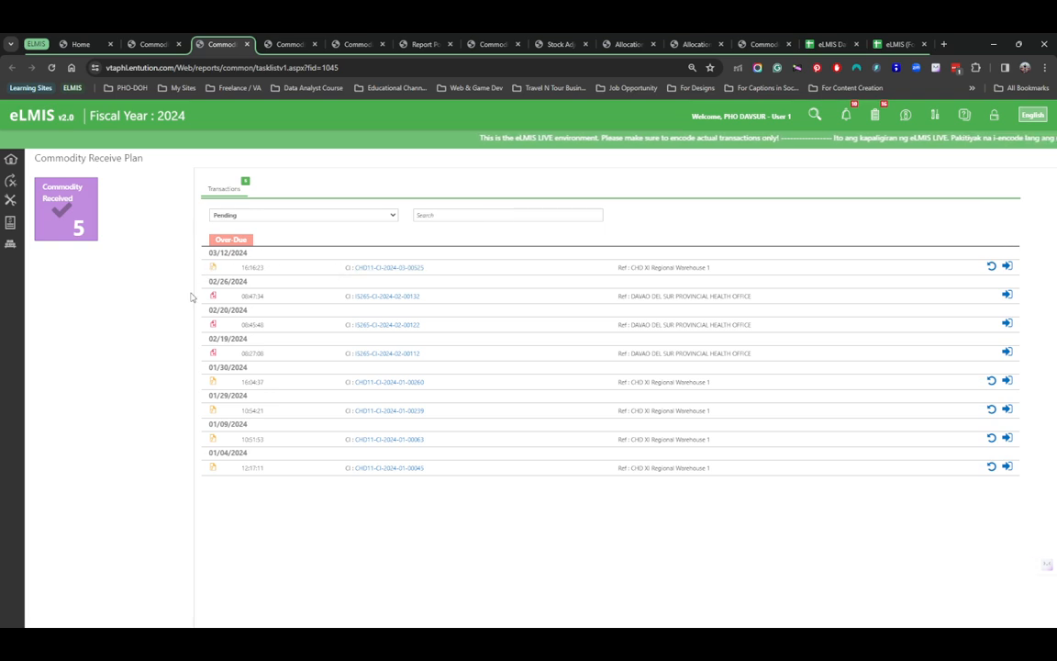
Examine the over-due pending transactions in the Commodity Receive Plan, comparing their status icons, issue numbers and reference warehouses.
scroll(221, 299, "up", 5)
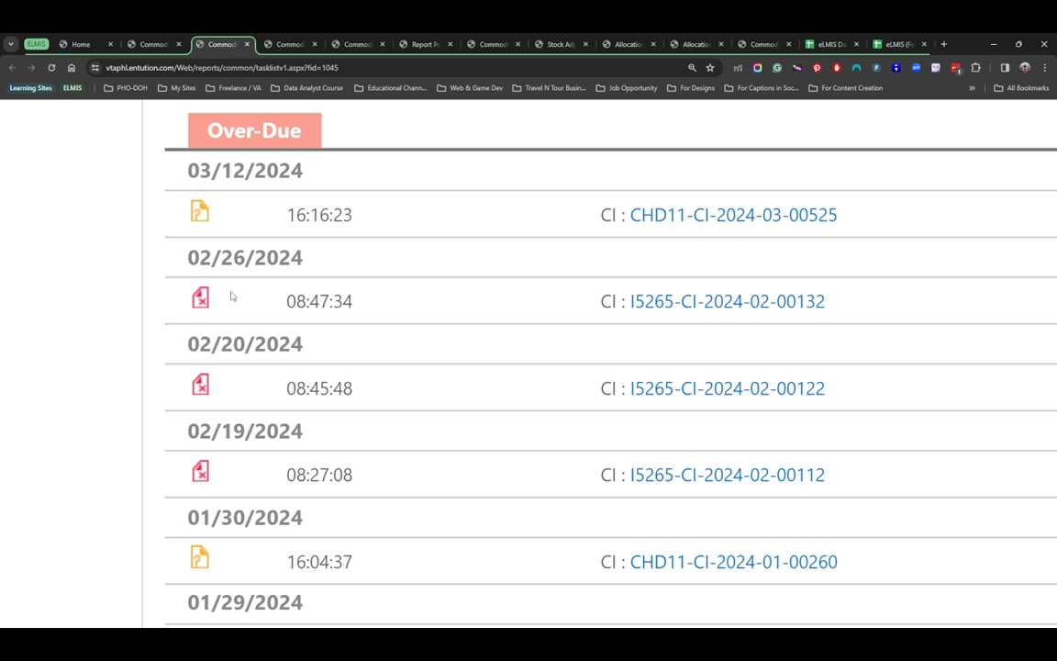
scroll(313, 334, "down", 5)
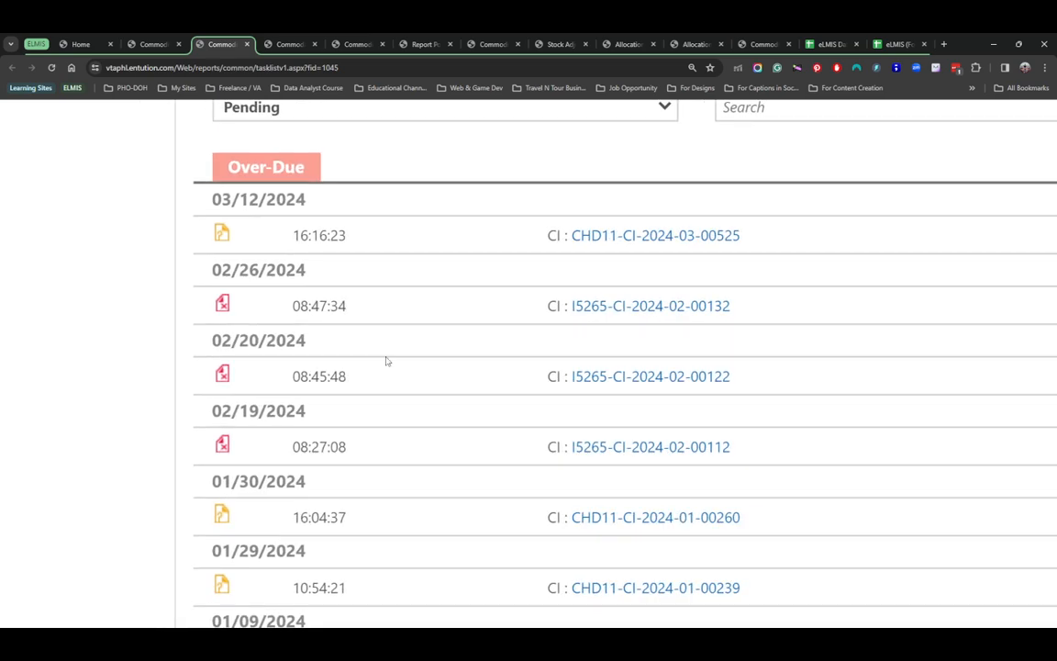
scroll(386, 361, "down", 2)
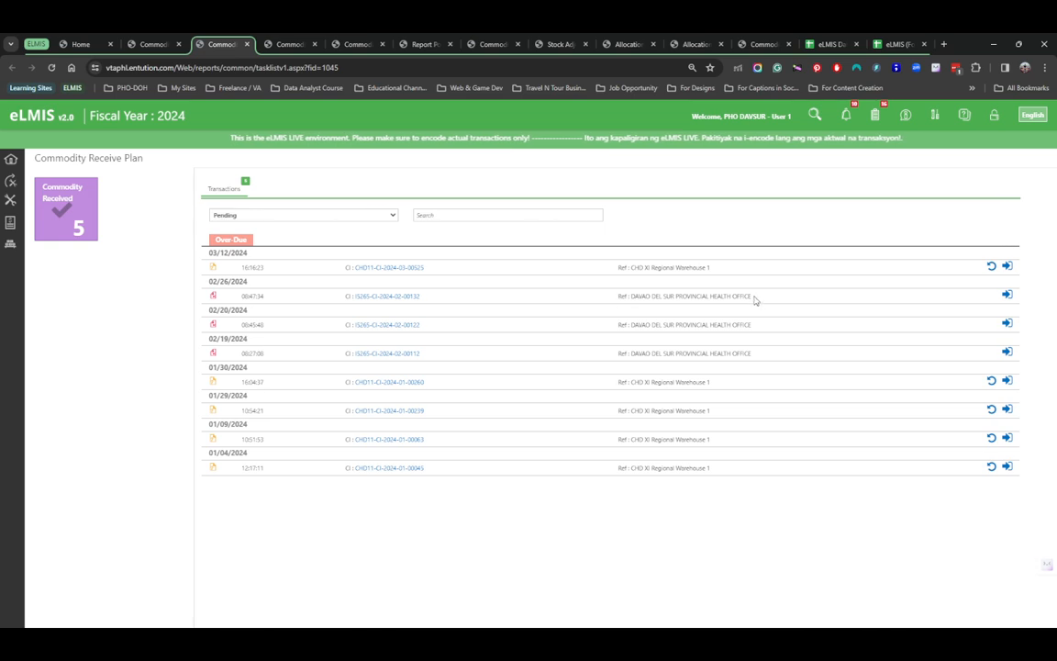
mouse_move(754, 299)
left_mouse_down()
mouse_move(620, 296)
mouse_move(631, 297)
left_mouse_up()
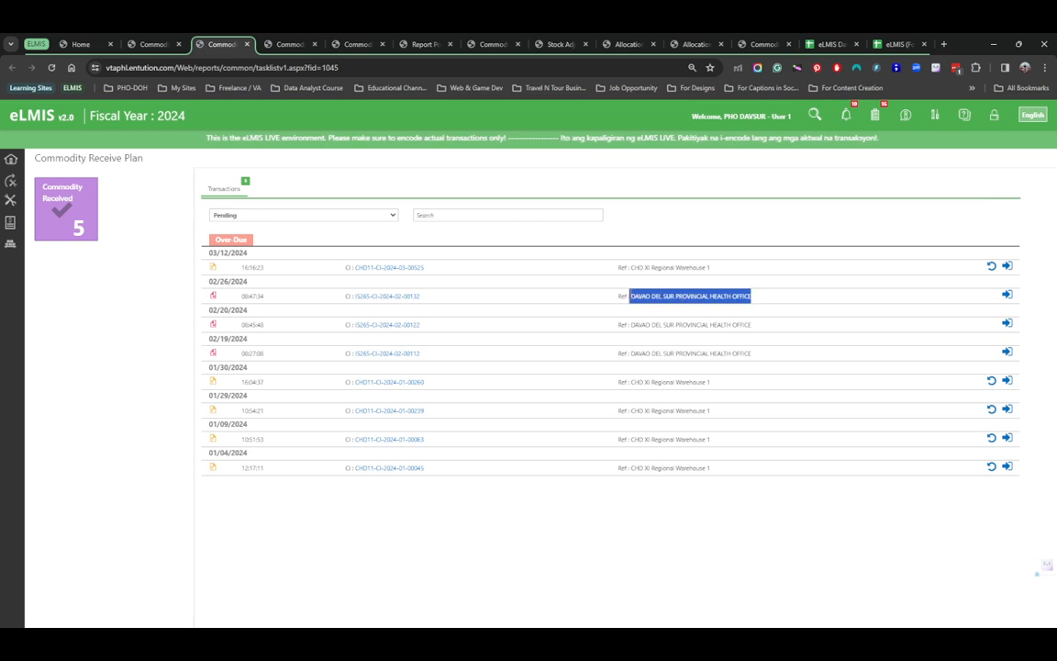
left_click(625, 267)
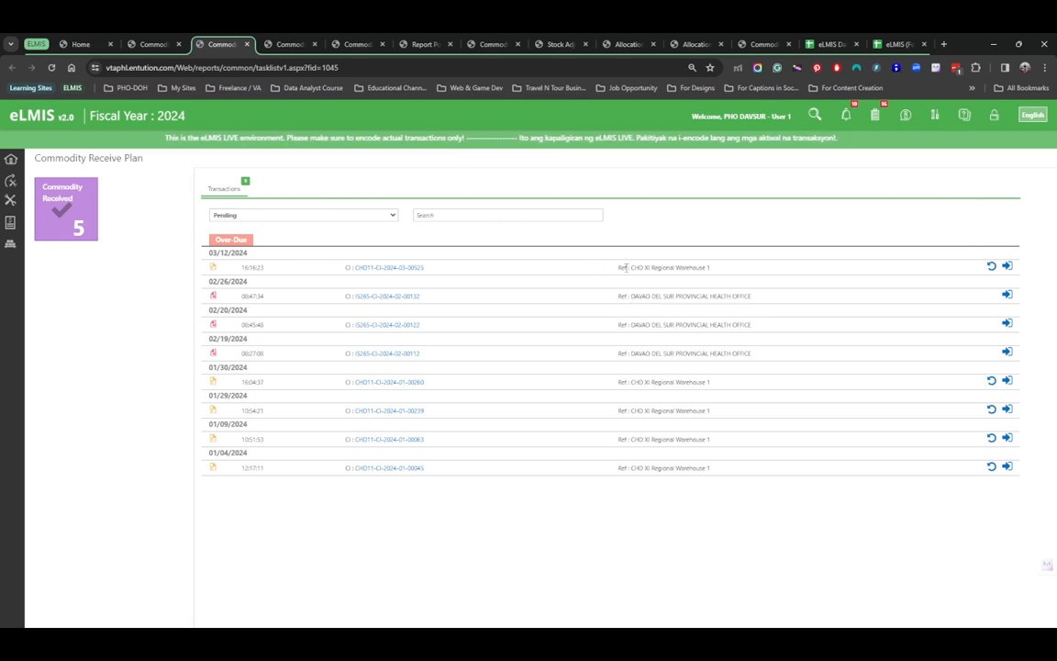
left_click_drag(724, 269, 631, 271)
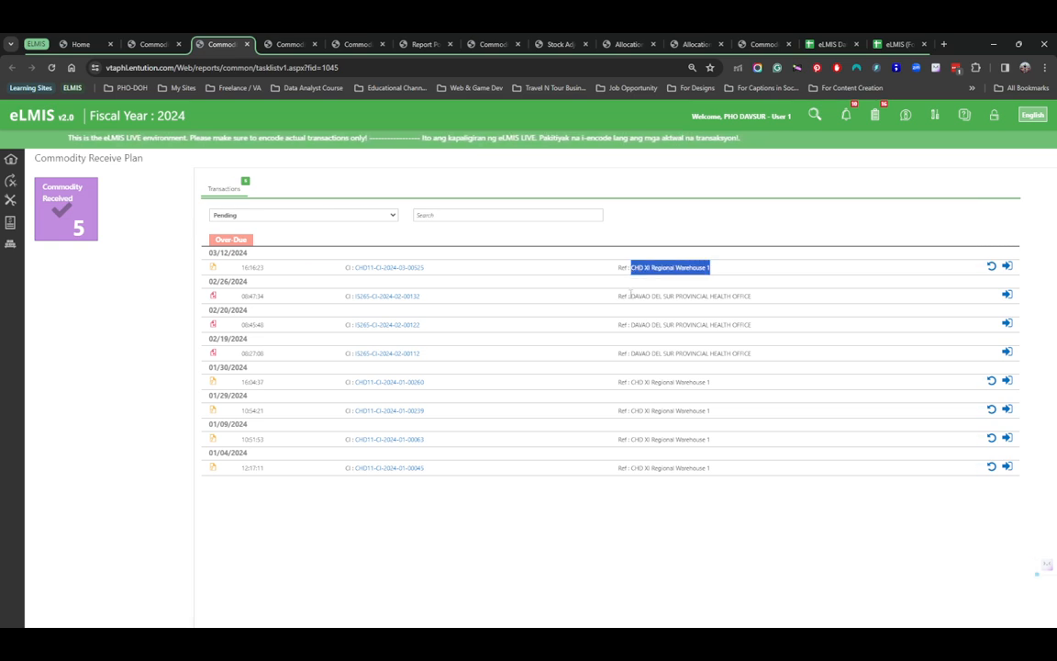
left_click(628, 296)
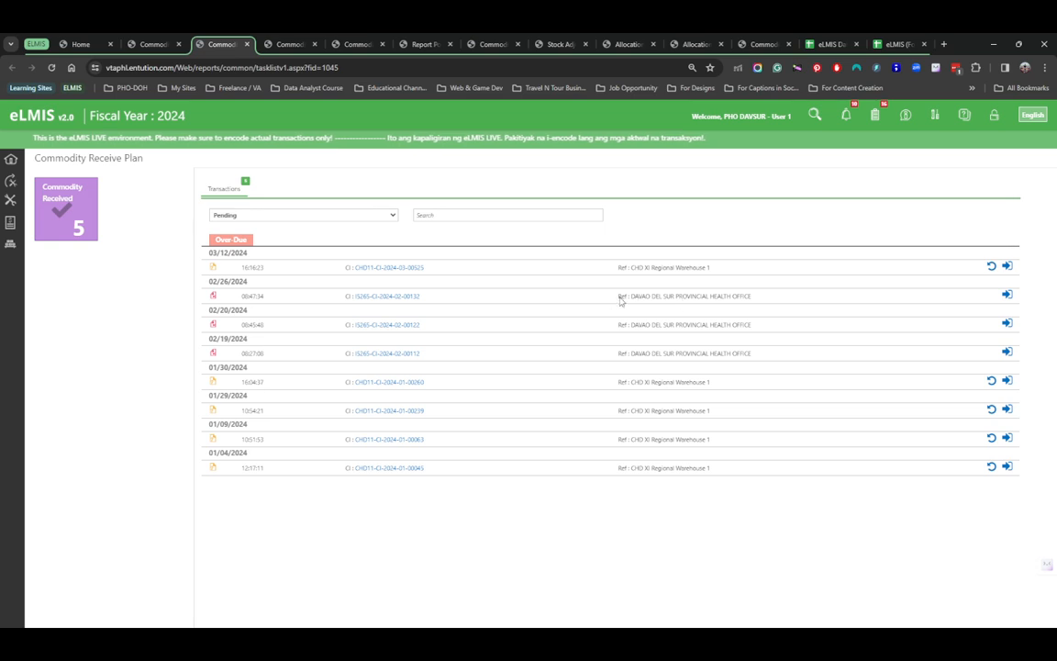
left_click_drag(619, 296, 749, 299)
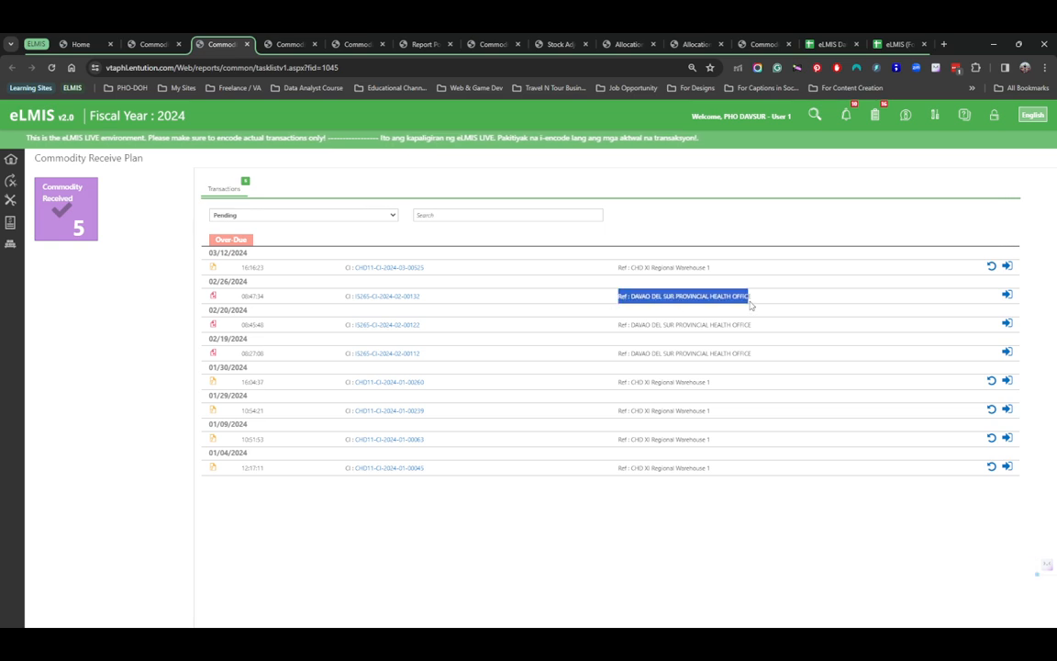
left_click(620, 309)
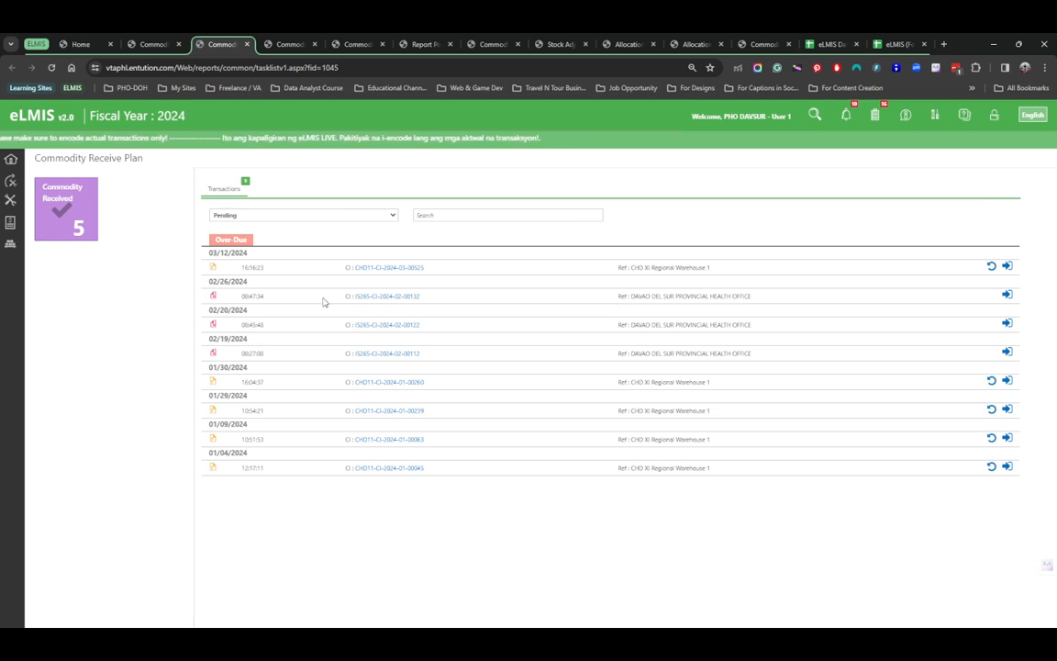
left_click_drag(323, 301, 595, 365)
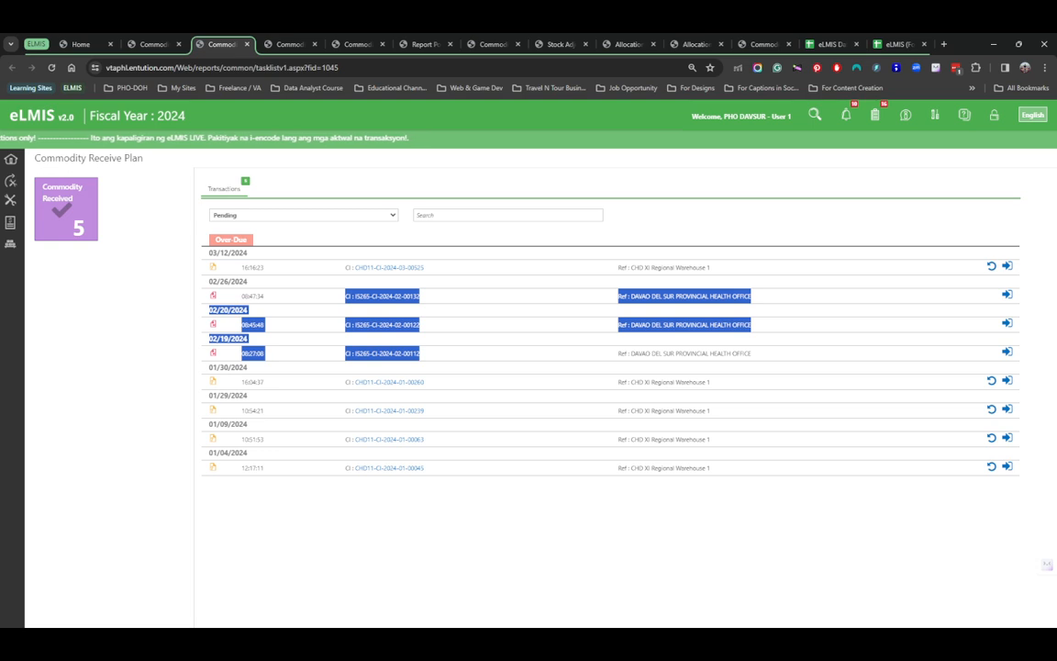
left_click(668, 232)
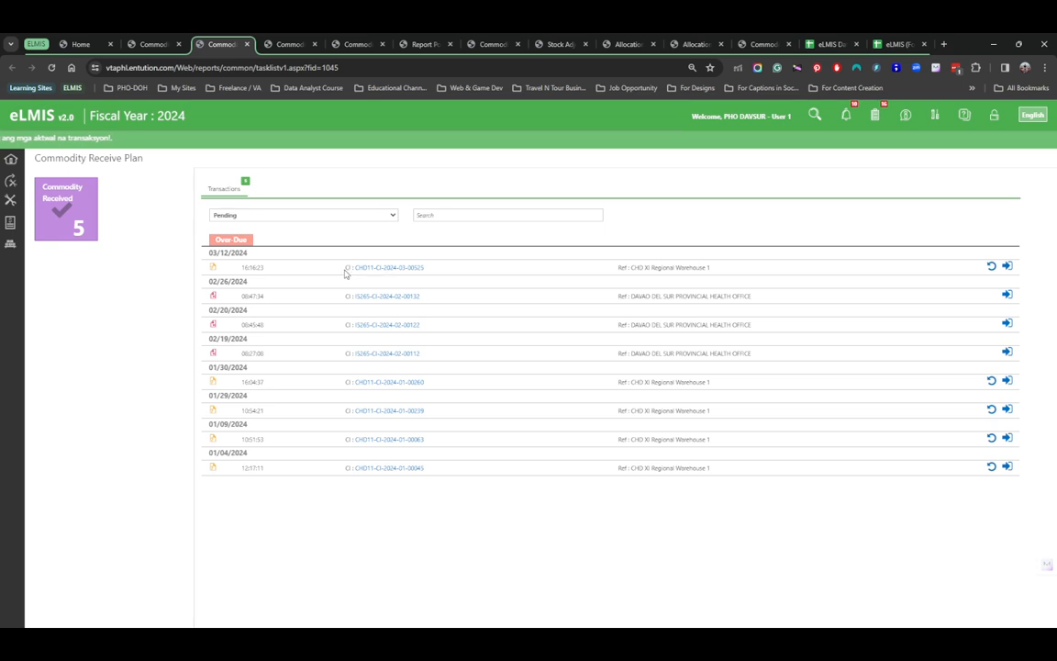
left_click_drag(345, 268, 476, 275)
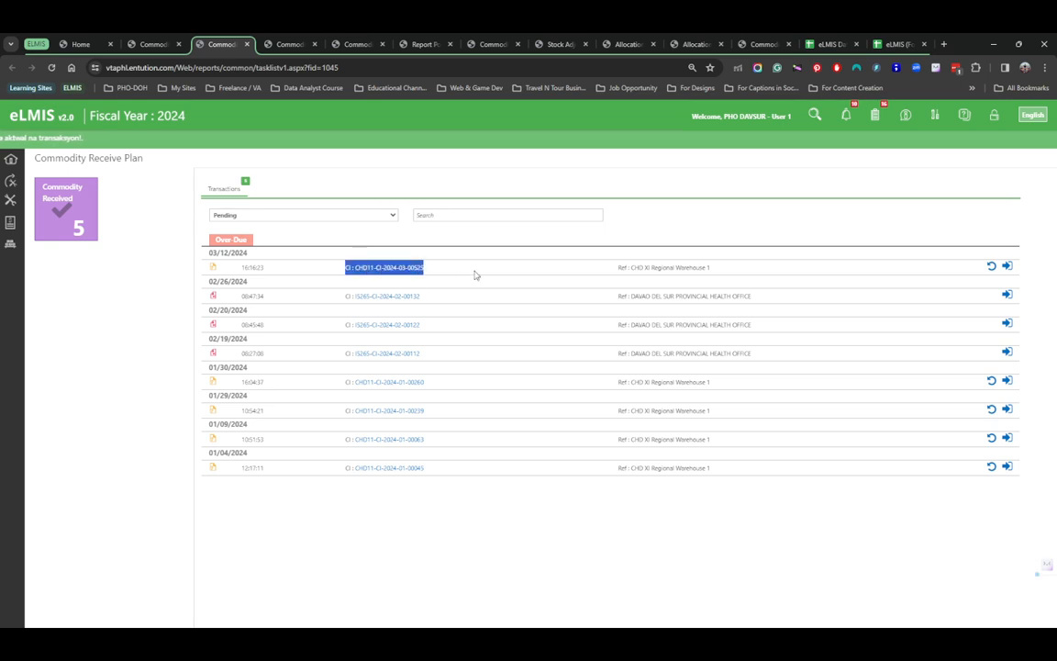
left_click(475, 274)
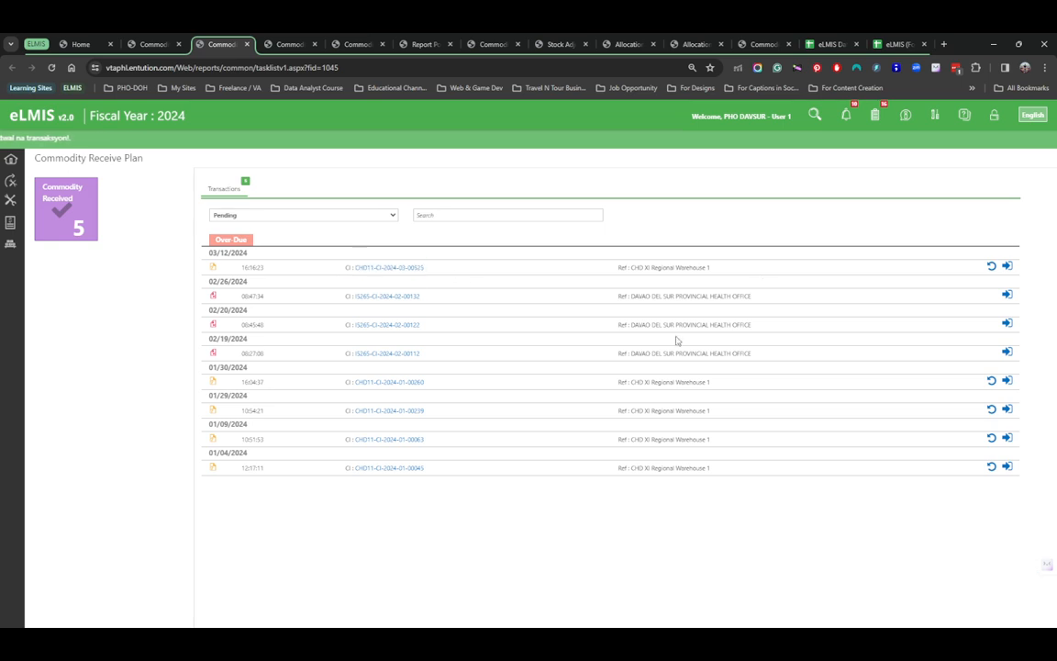
View the Reject Shipment form for the 03/12/2024 transaction and close it without giving a reason.
left_click(992, 267)
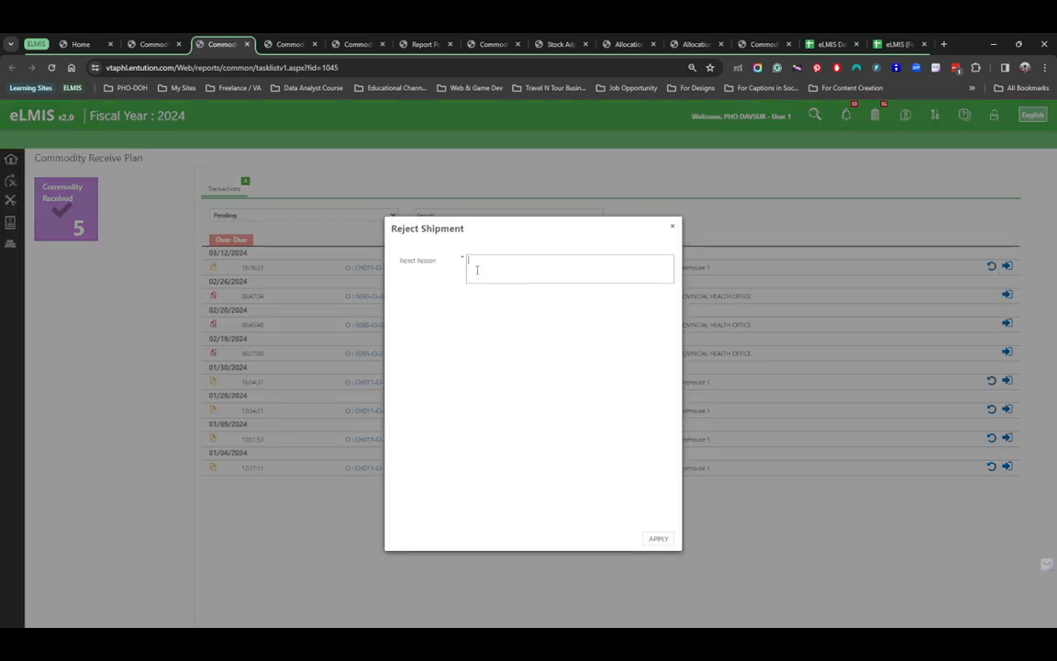
left_click(673, 227)
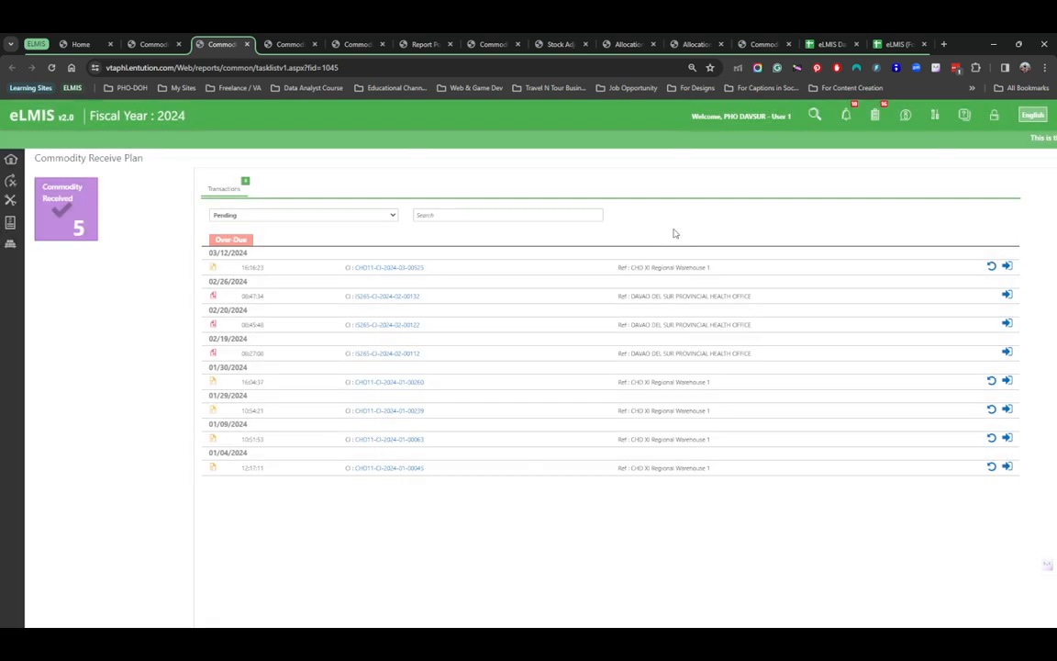
Proceed with the 02/19/2024 pending transaction and bring up its new Commodity Received form.
scroll(1014, 267, "up", 5, "ctrl")
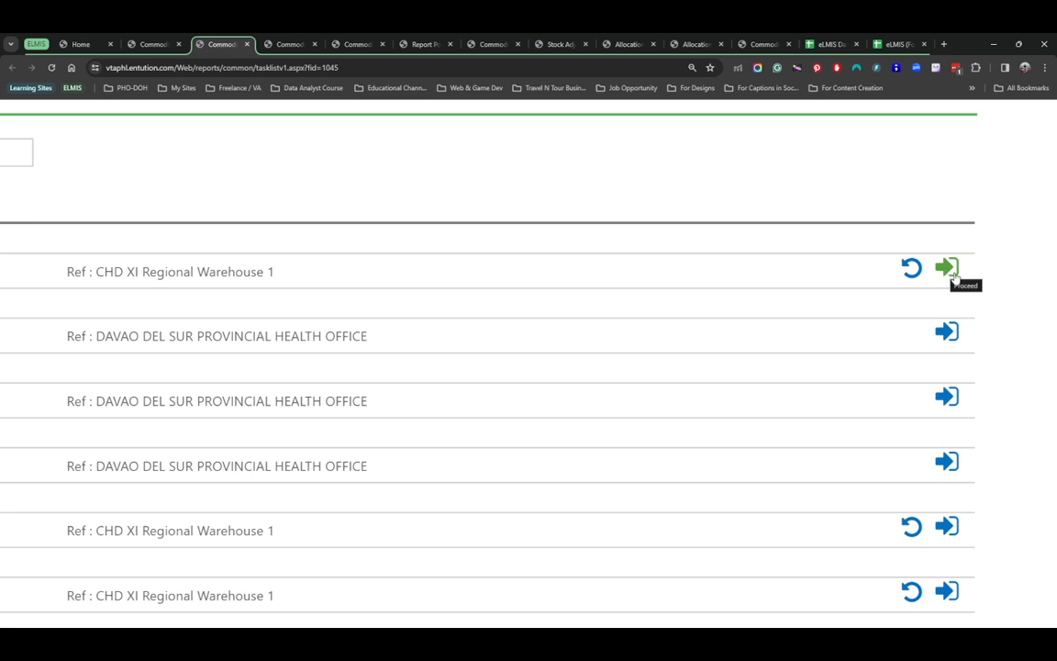
scroll(953, 275, "down", 5, "ctrl")
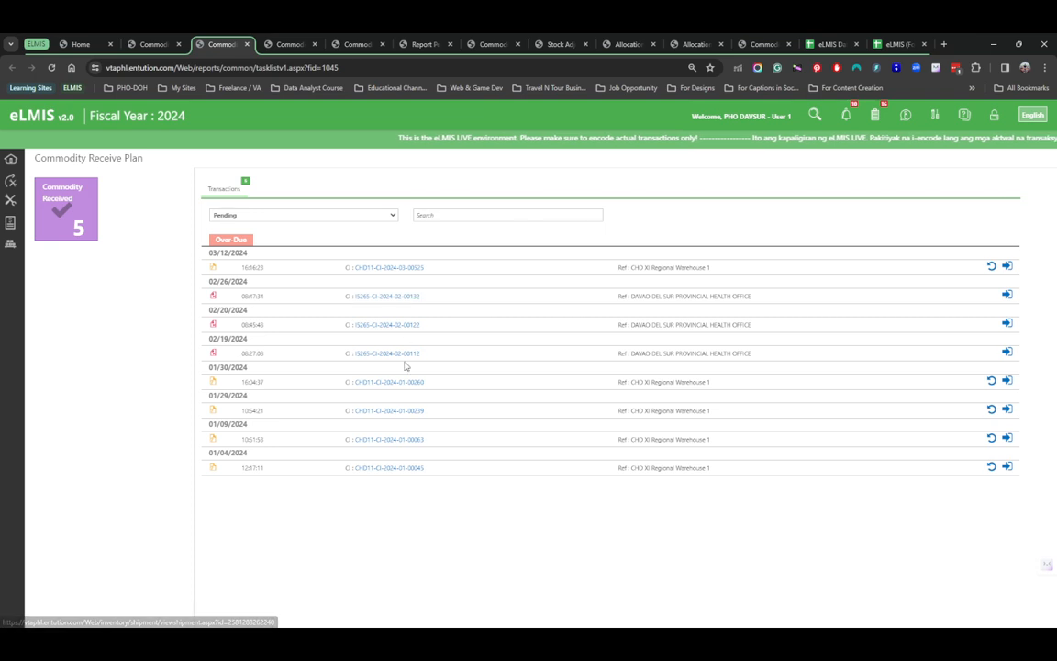
left_click(1007, 354)
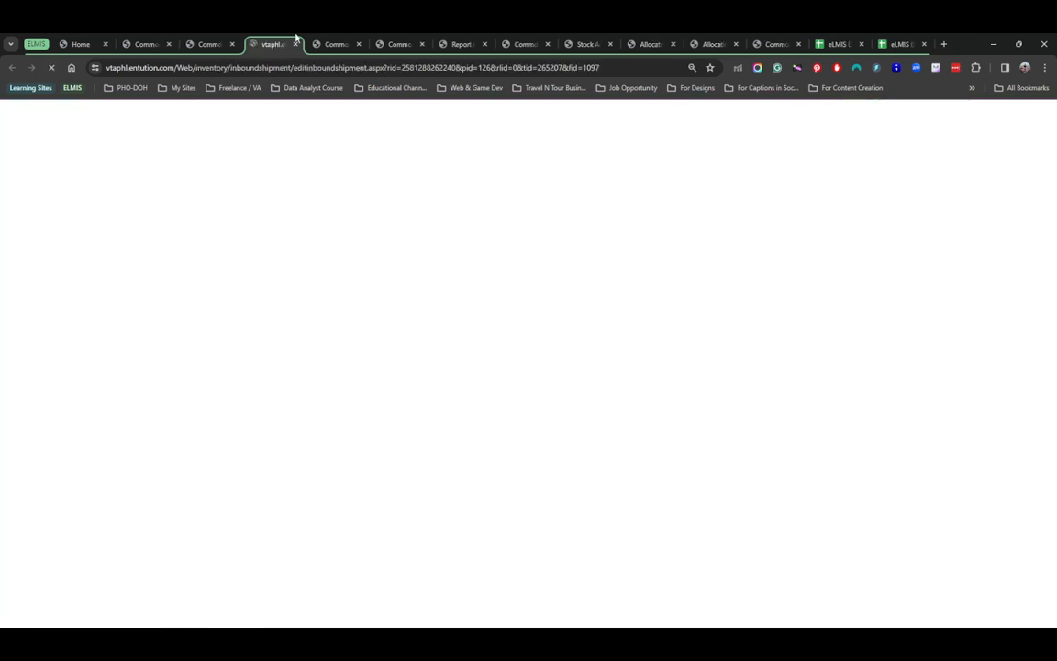
left_click(333, 43)
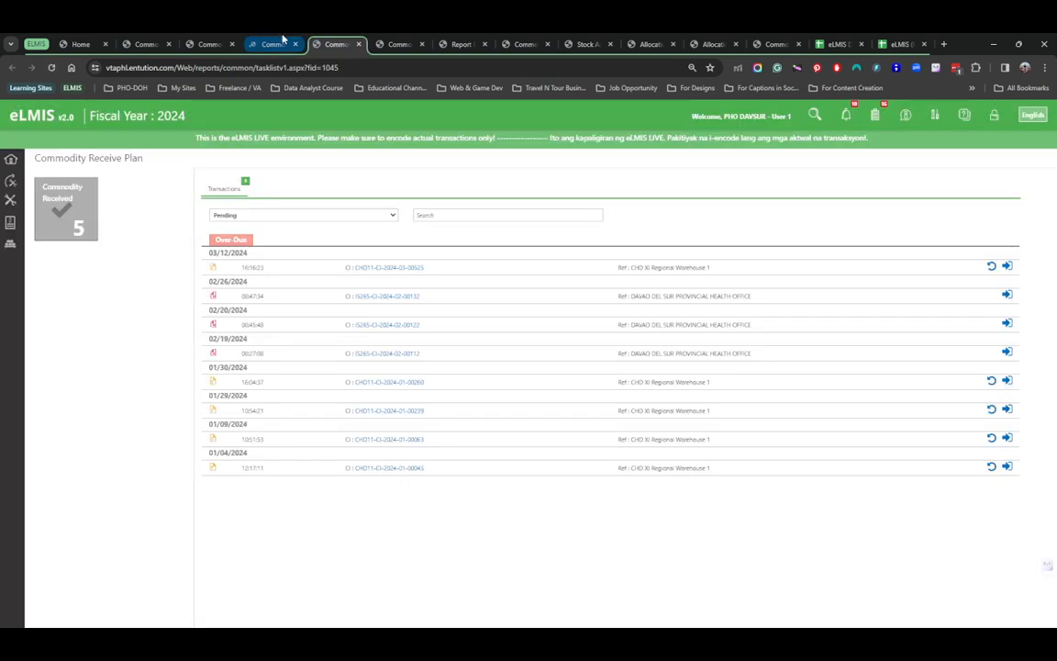
key("ctrl+Tab")
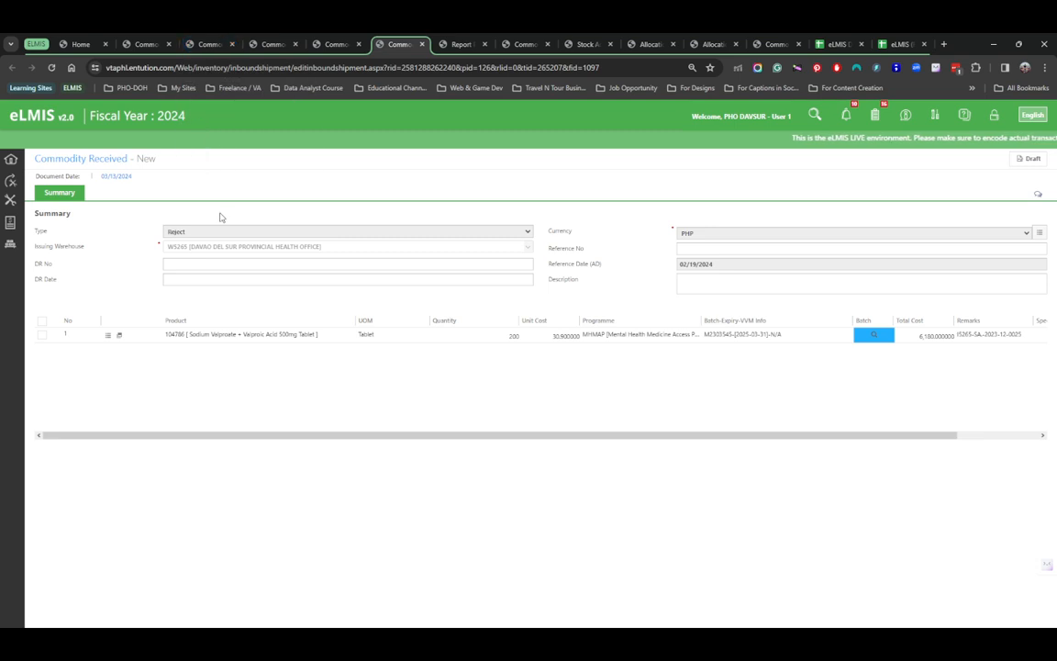
Revisit the Commodity Received list and return to the Commodity Receive Plan's pending transactions.
left_click(142, 43)
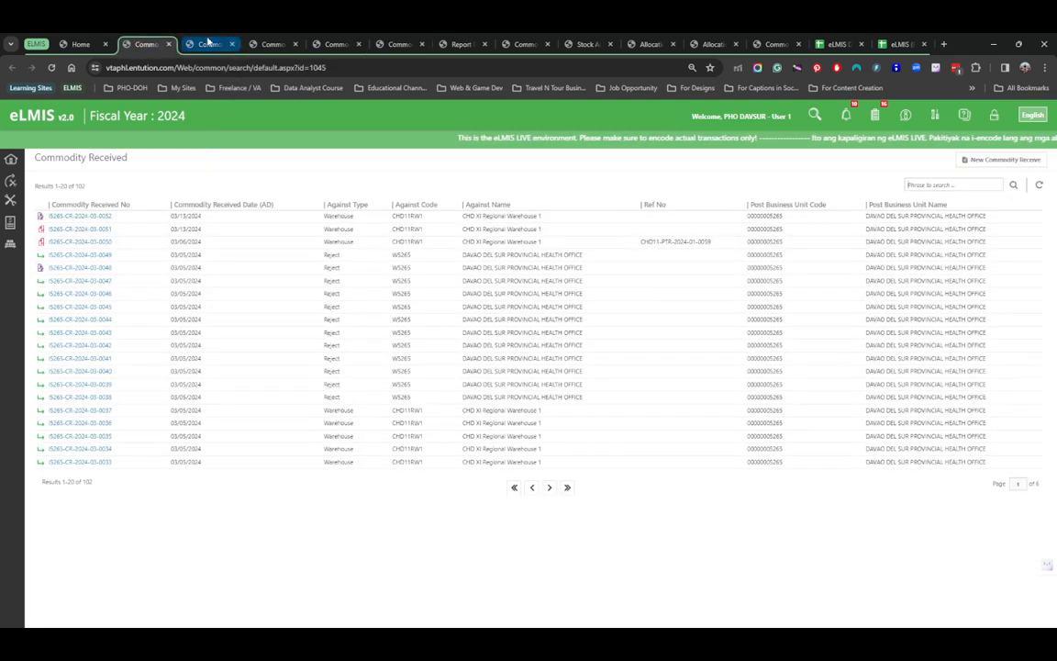
left_click(208, 43)
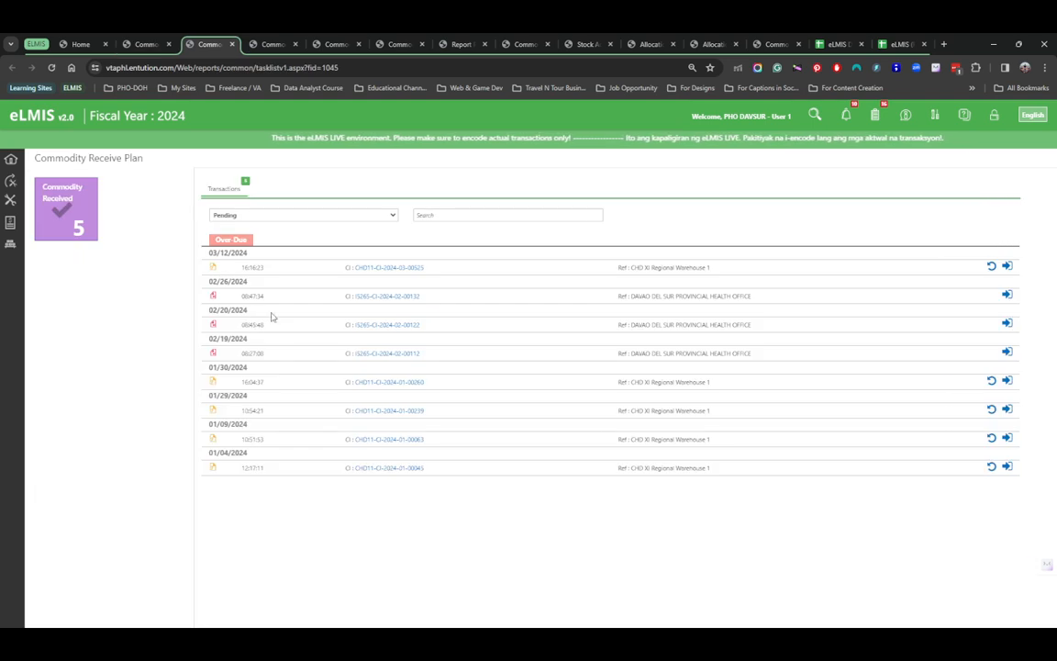
Return to the new Commodity Received form for the 02/19/2024 shipment and select all its product lines.
left_click(336, 44)
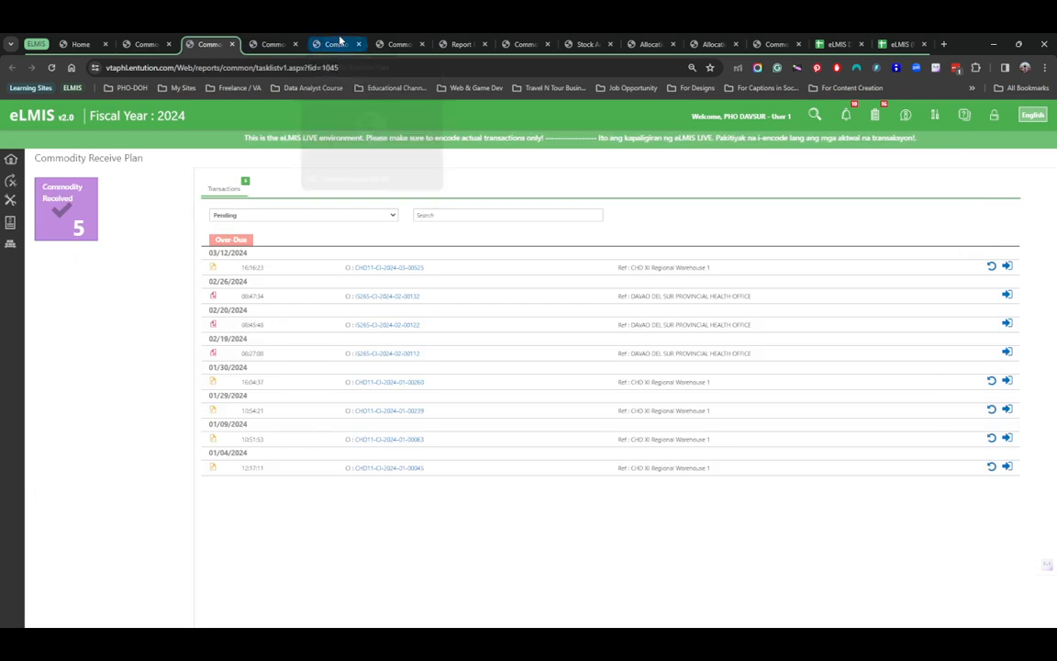
left_click(399, 44)
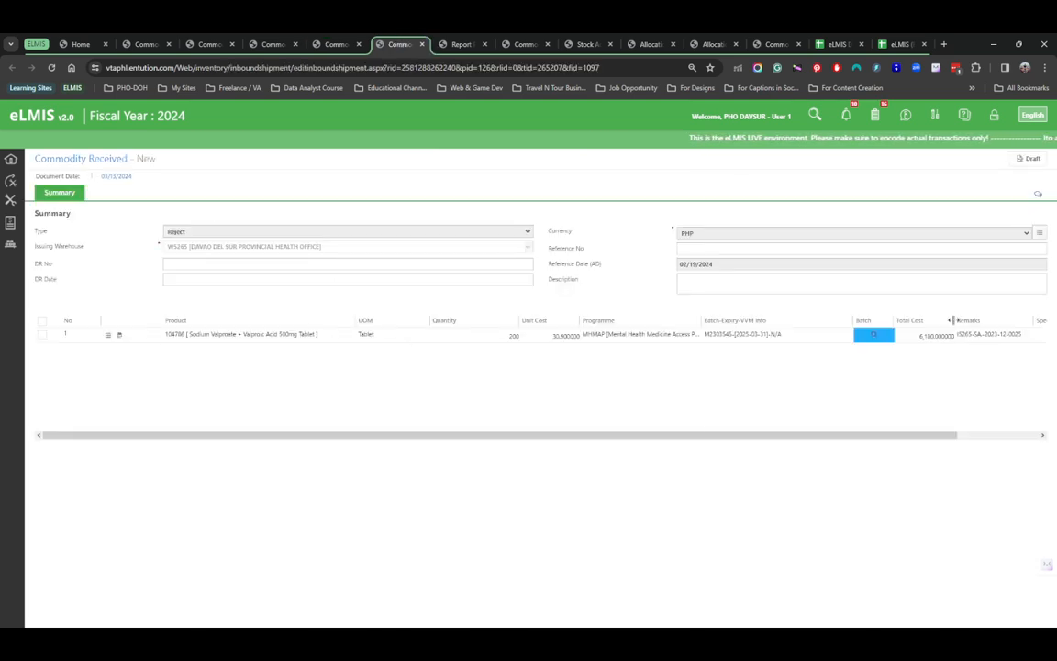
left_click_drag(951, 320, 955, 321)
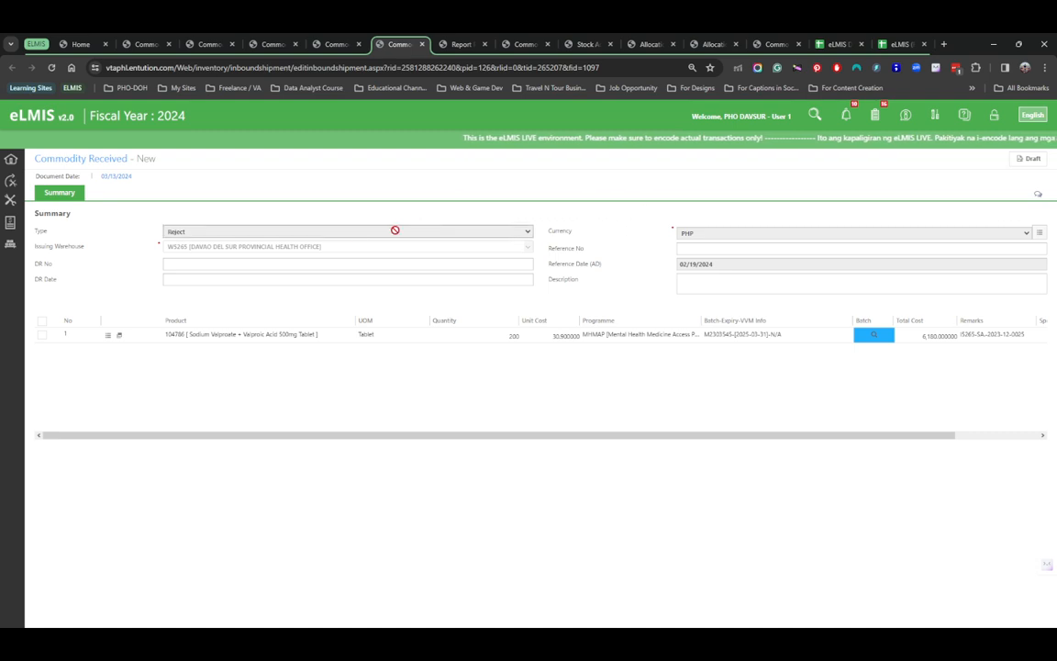
scroll(161, 302, "up", 4)
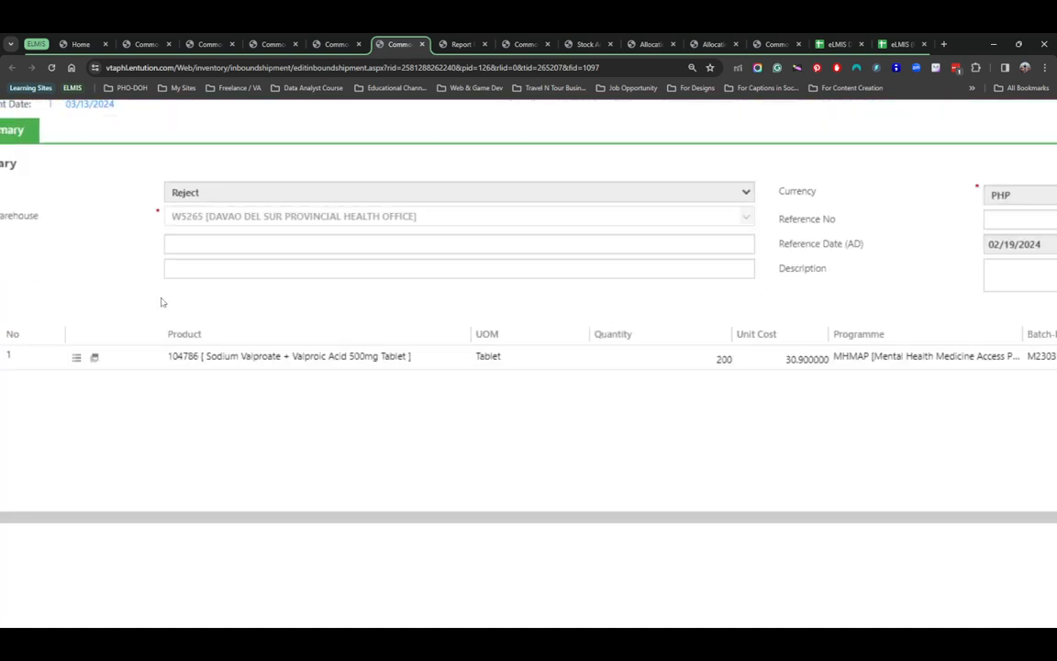
scroll(128, 344, "left", 3)
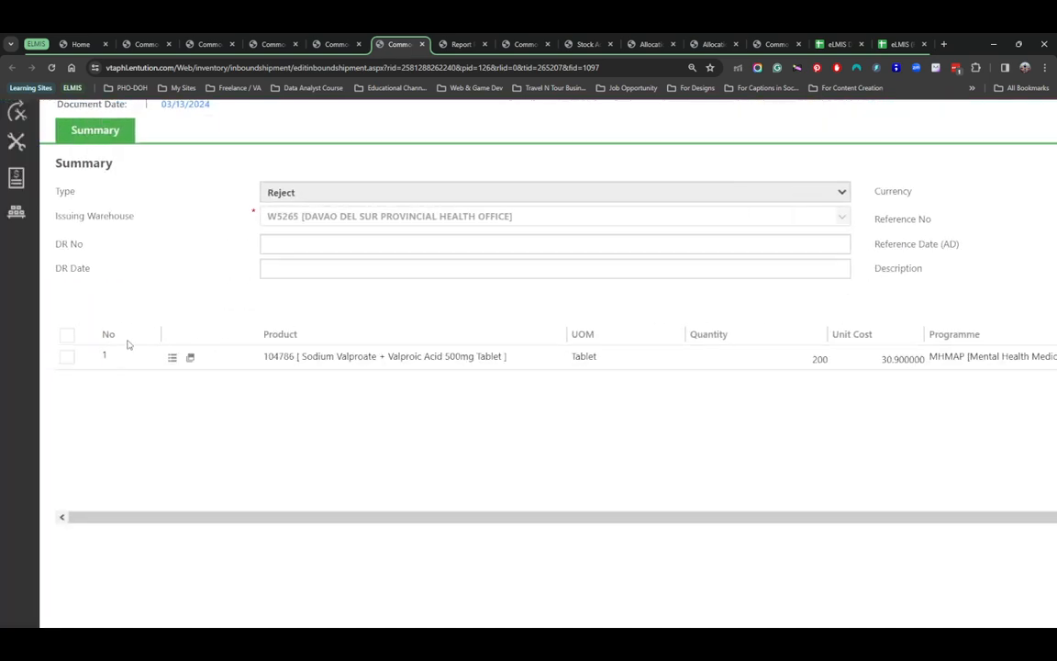
left_click(67, 335)
scroll(343, 336, "right", 1)
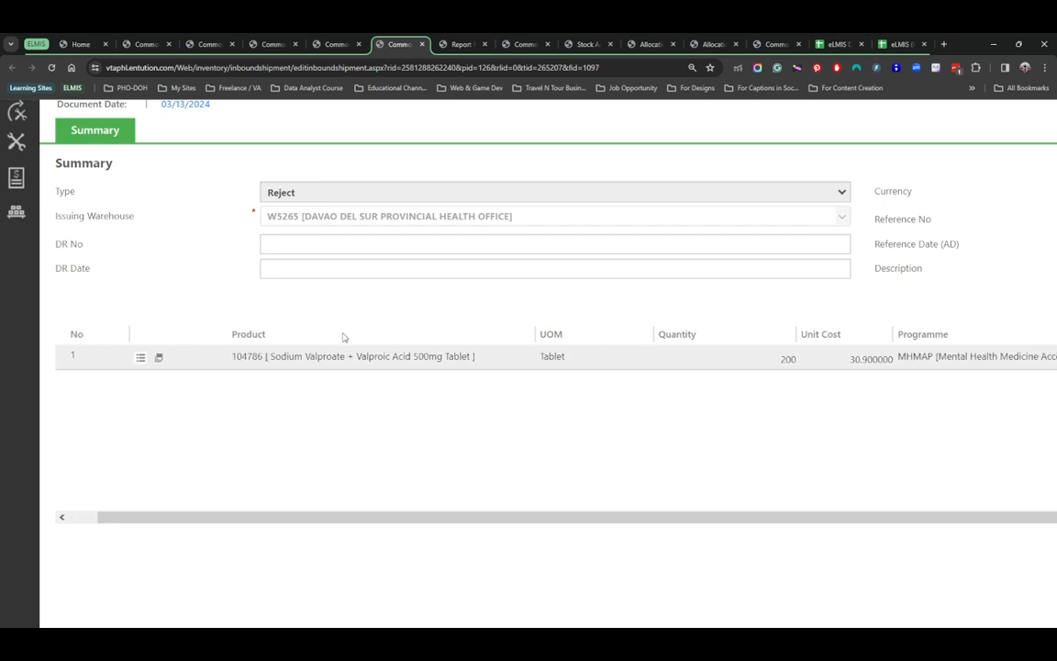
scroll(344, 336, "down", 4)
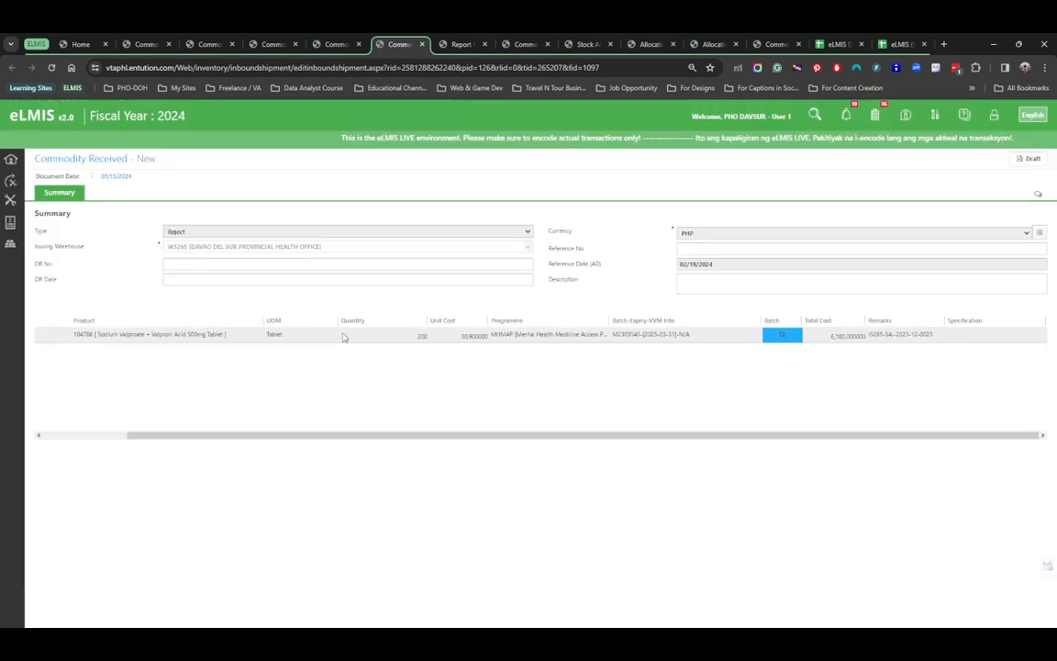
scroll(198, 365, "left", 3)
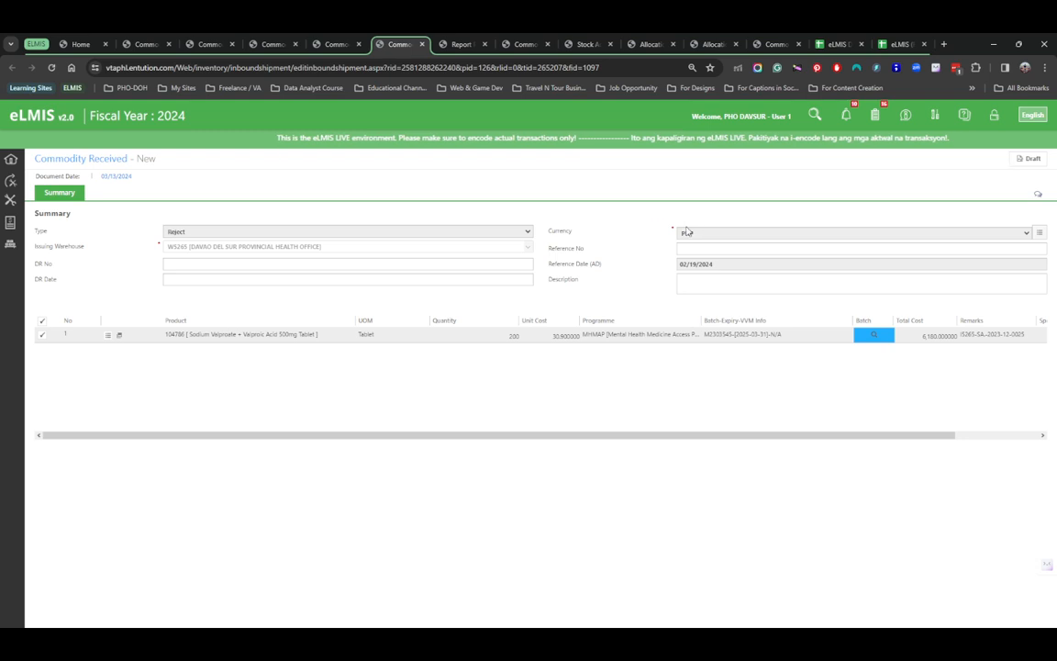
Save the Commodity Received form as a draft, confirming that all batches were verified against the commodity issue.
scroll(1031, 160, "up", 4)
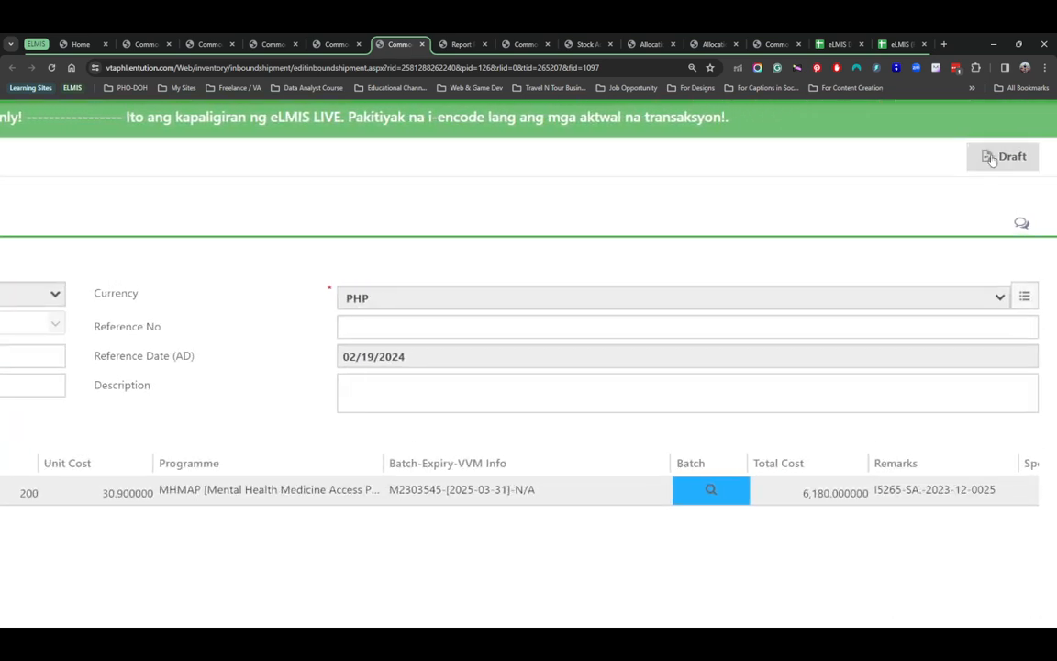
left_click(991, 160)
scroll(580, 357, "down", 4)
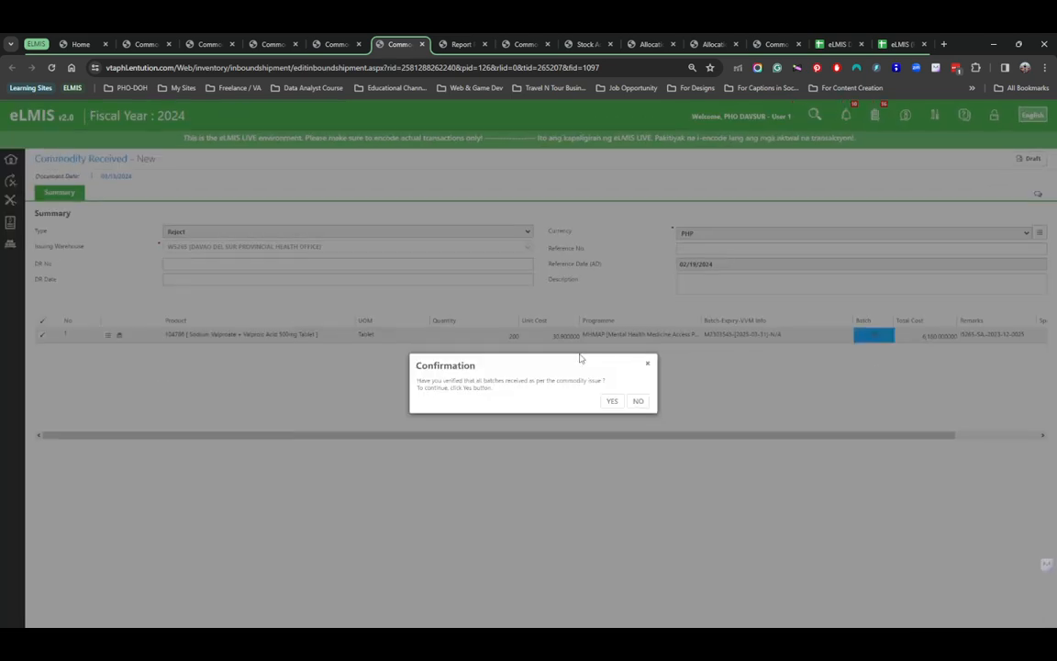
scroll(524, 338, "up", 4)
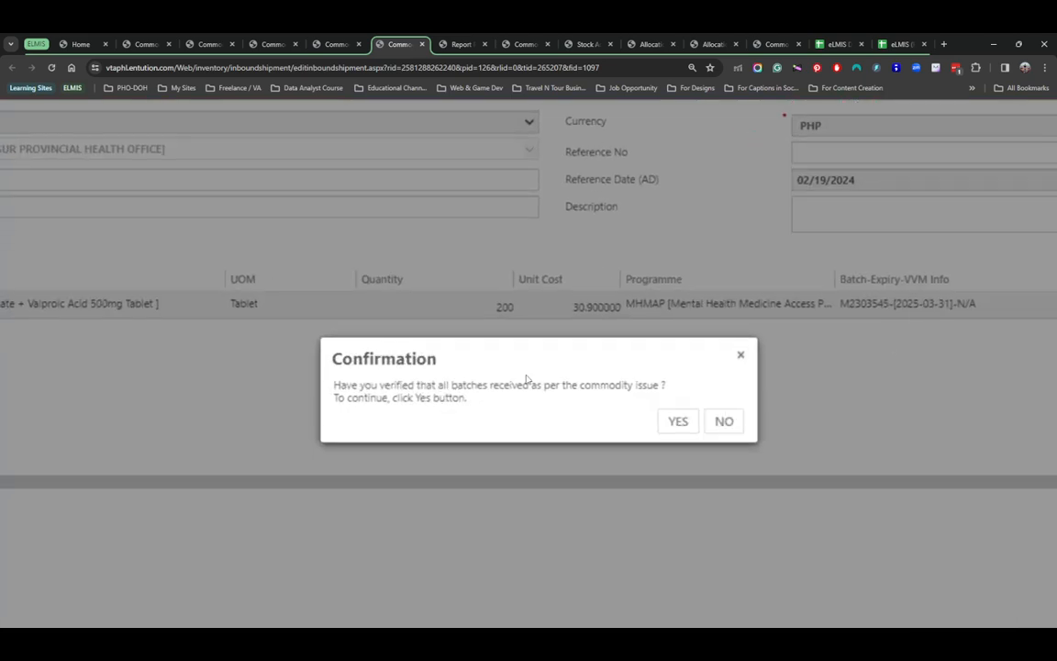
left_click(688, 426)
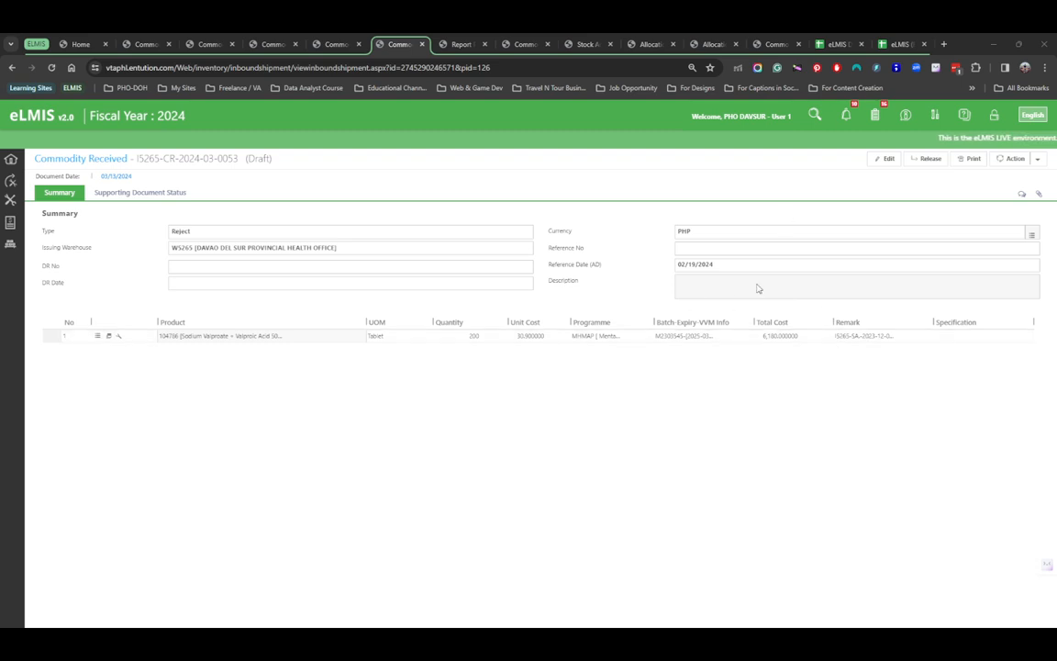
Release the draft Commodity Received document, agreeing to proceed without attaching the signed PTR/BL copy.
left_click(919, 163)
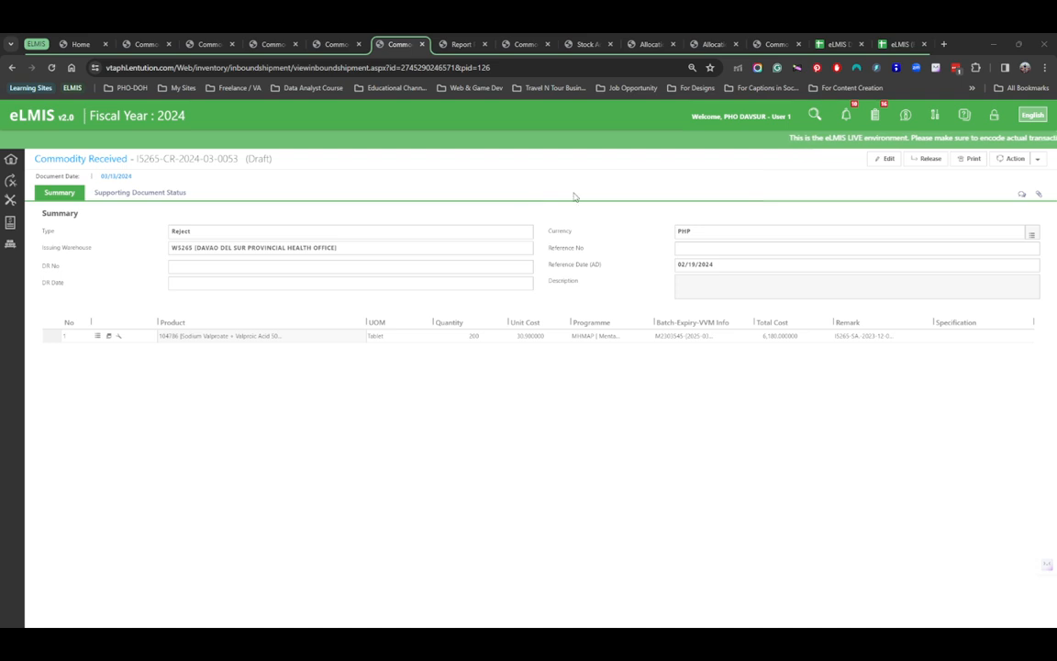
left_click(919, 162)
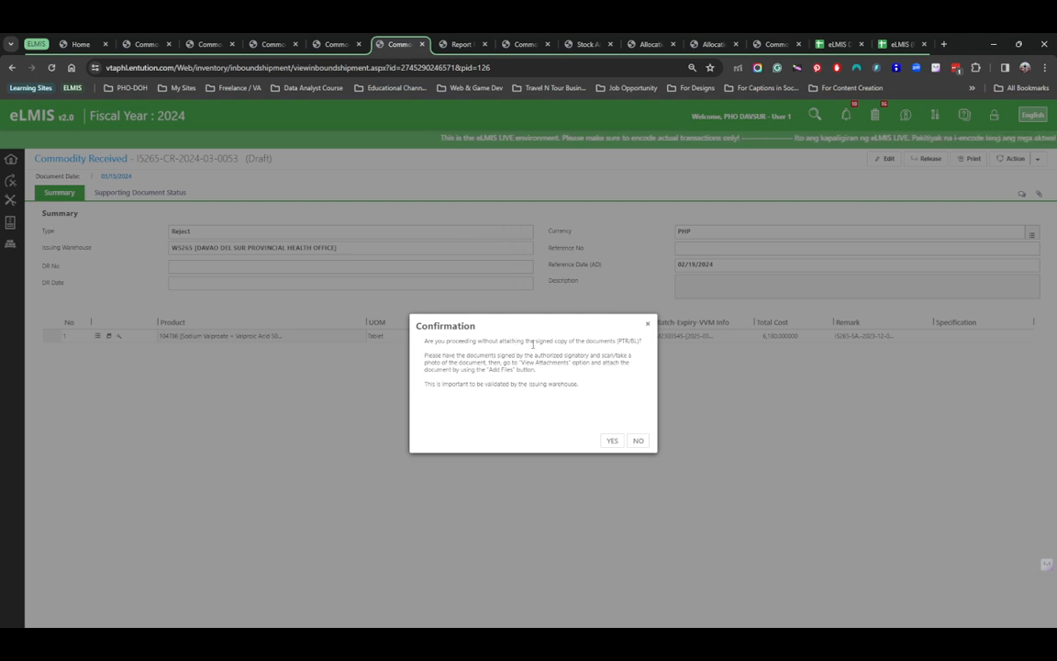
left_click(608, 443)
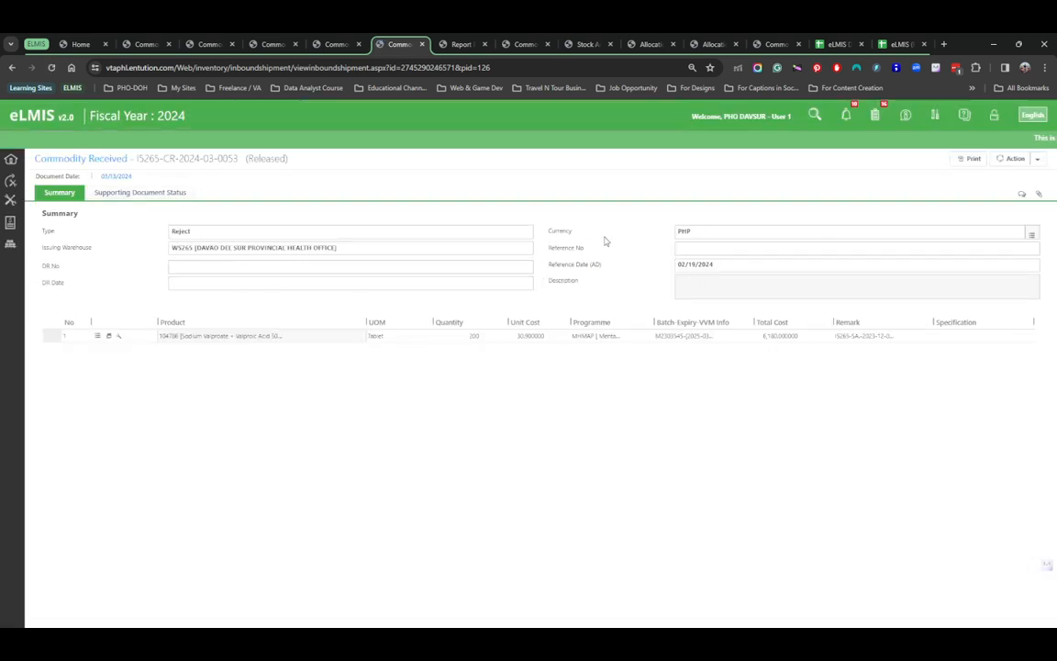
Review the released Commodity Received document's status, summary details and Sodium Valproate + Valproic Acid product line.
scroll(604, 242, "up", 3)
scroll(604, 242, "down", 3)
scroll(605, 242, "up", 3)
scroll(605, 242, "down", 3)
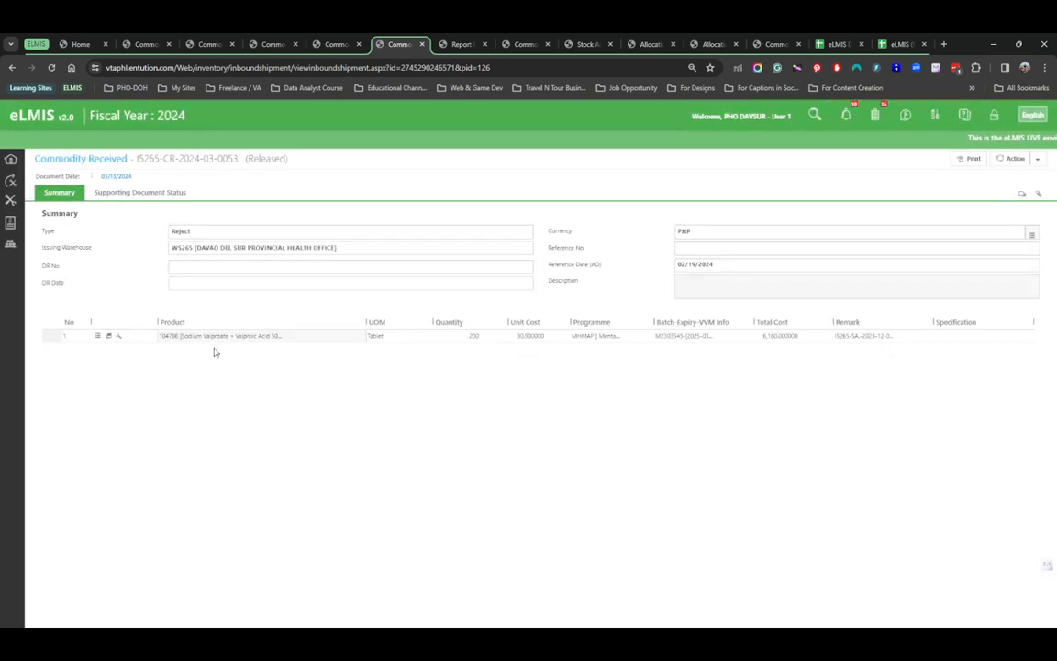
left_click(492, 339)
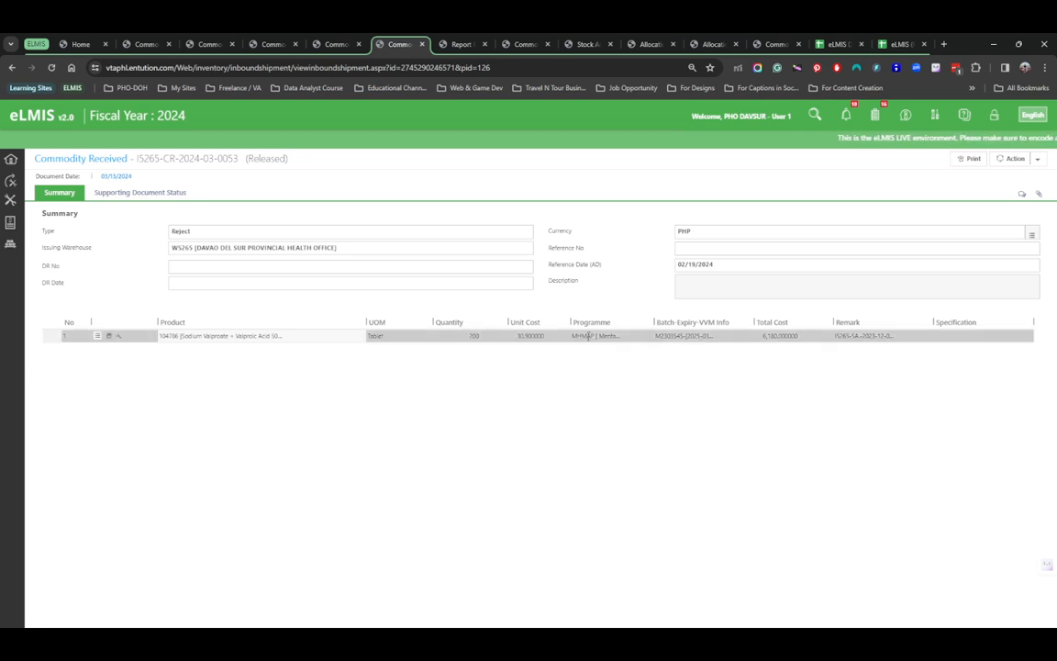